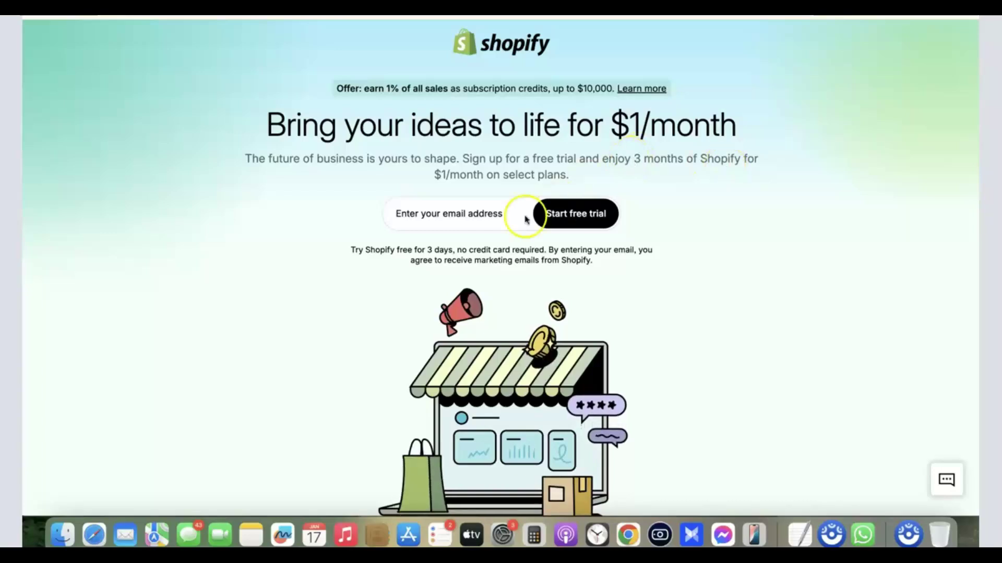
# Start a Shopify free trial using the saved email address from autofill
pyautogui.click(491, 214)
pyautogui.click(531, 246)
pyautogui.click(695, 215)
pyautogui.click(548, 214)
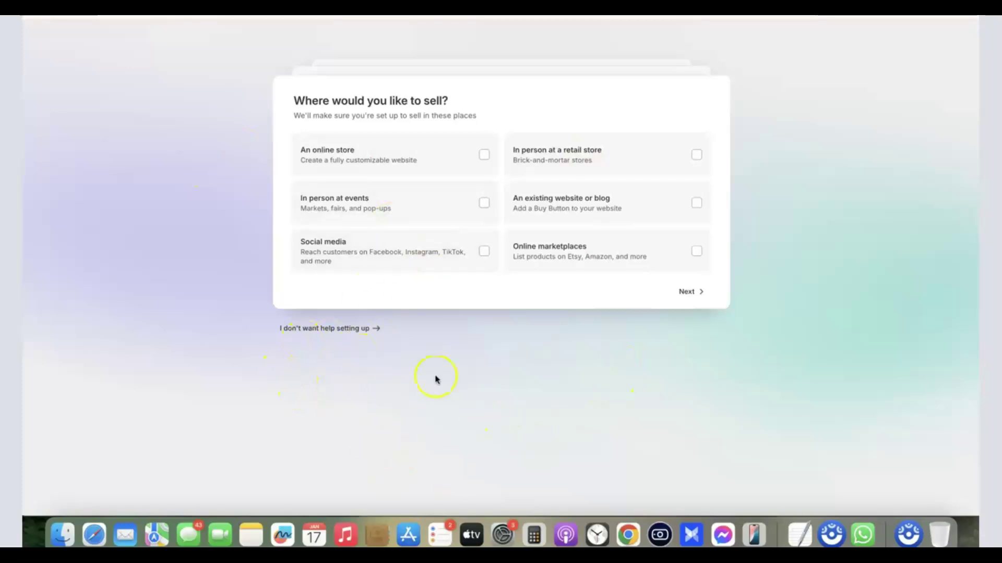
# Skip the guided setup questions with 'I don't want help setting up'
pyautogui.click(333, 328)
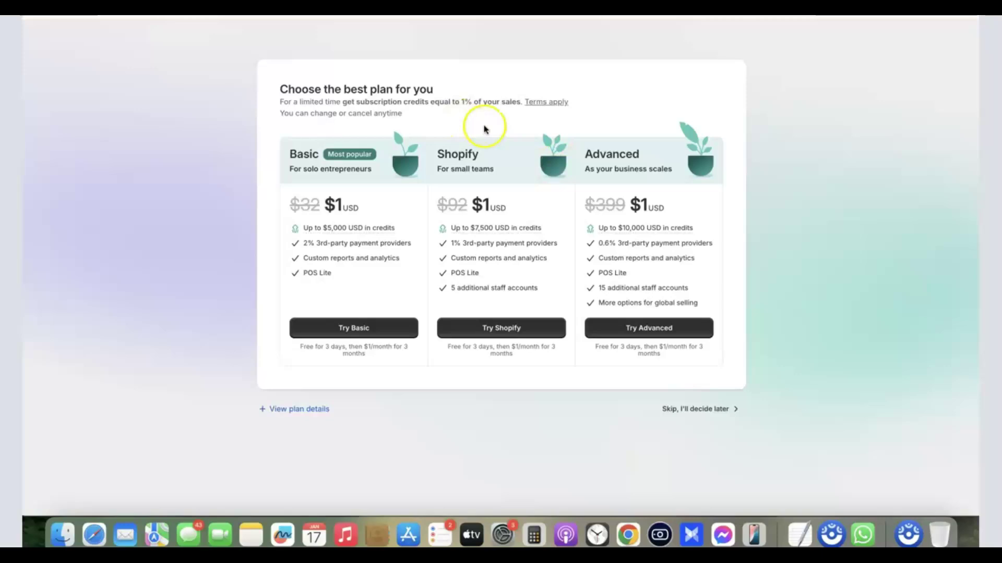
# Skip plan selection with 'Skip, I'll decide later' to reach the admin Home page
pyautogui.click(687, 409)
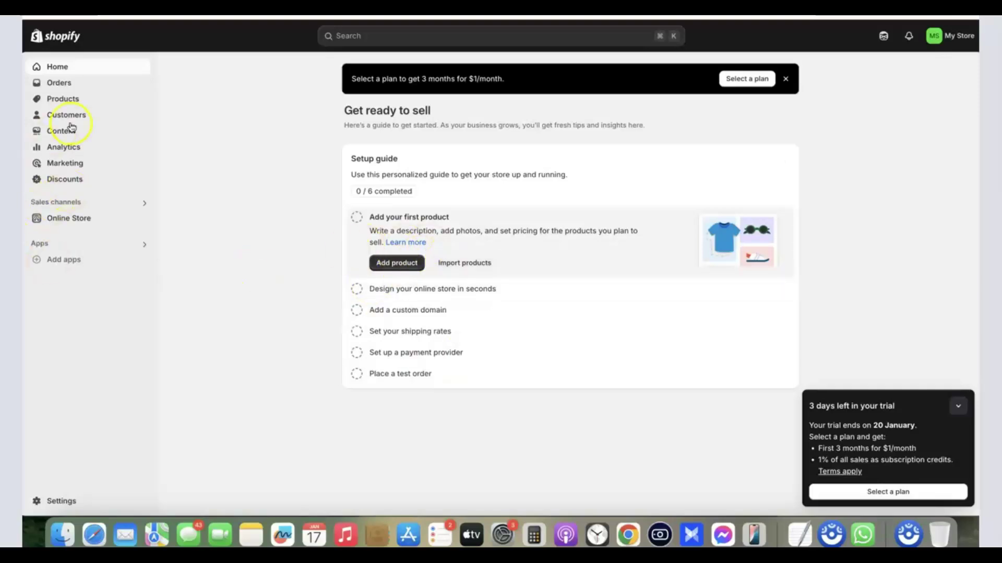
# Go to Online Store Themes, where Dawn 15.2.0 is the current theme
pyautogui.click(72, 87)
pyautogui.click(63, 218)
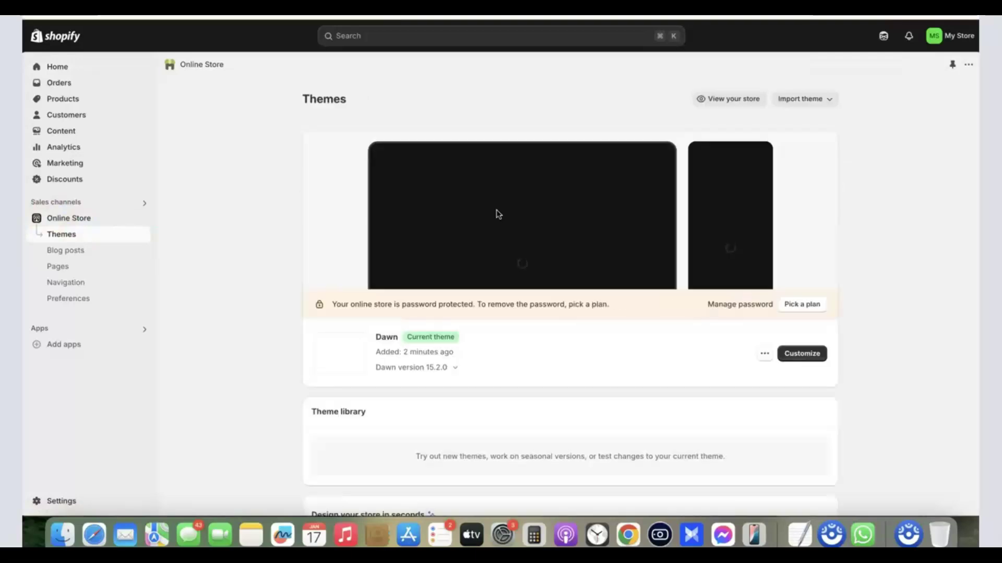
pyautogui.rightClick(732, 98)
pyautogui.click(549, 81)
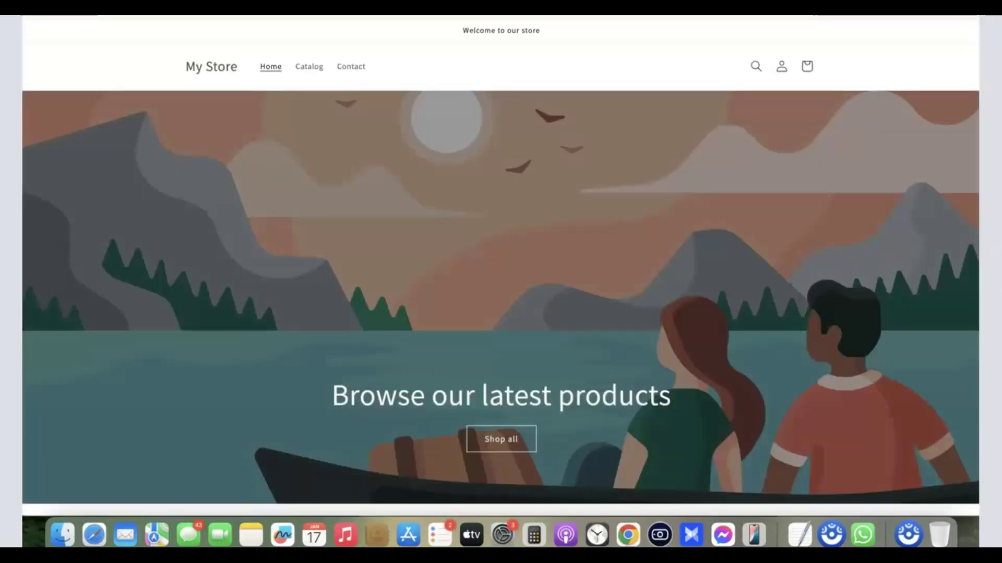
pyautogui.scroll(-8, 463, 286)
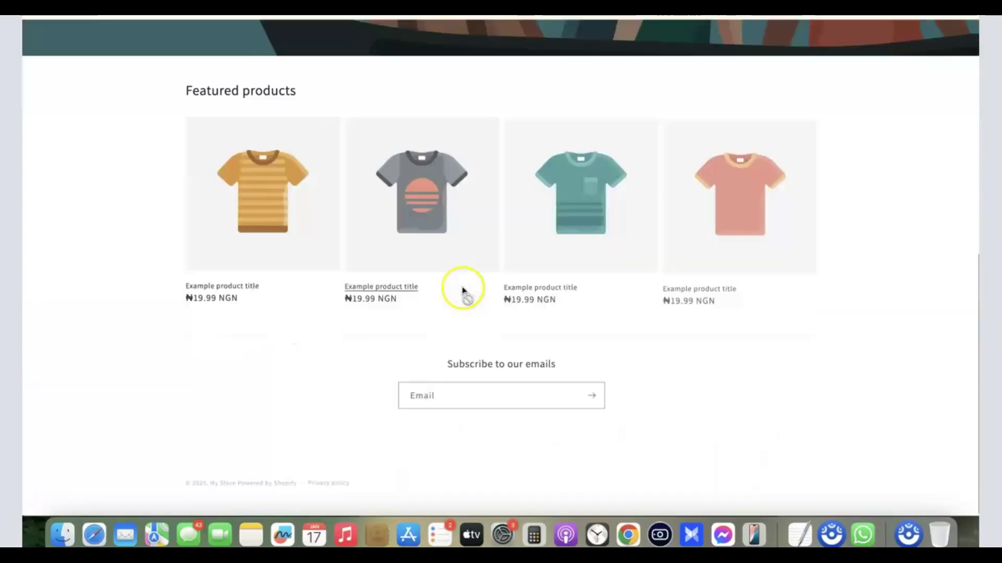
pyautogui.scroll(10, 494, 346)
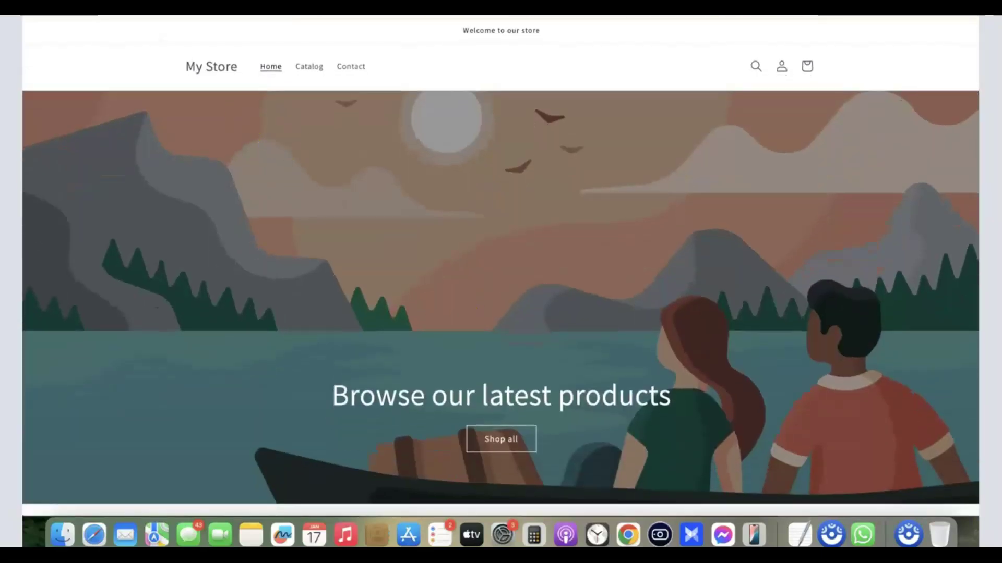
pyautogui.press('super+w')
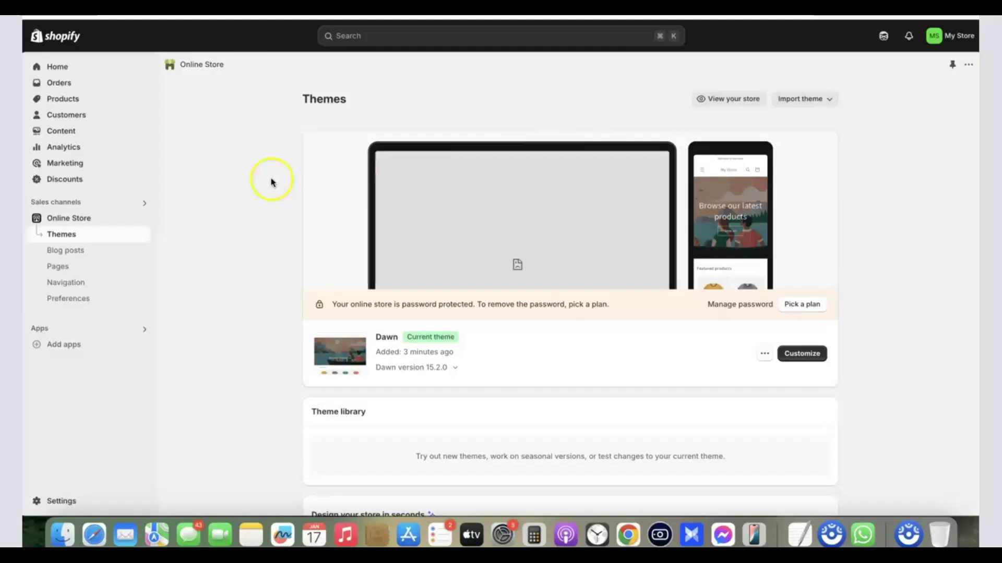
pyautogui.scroll(-1, 272, 183)
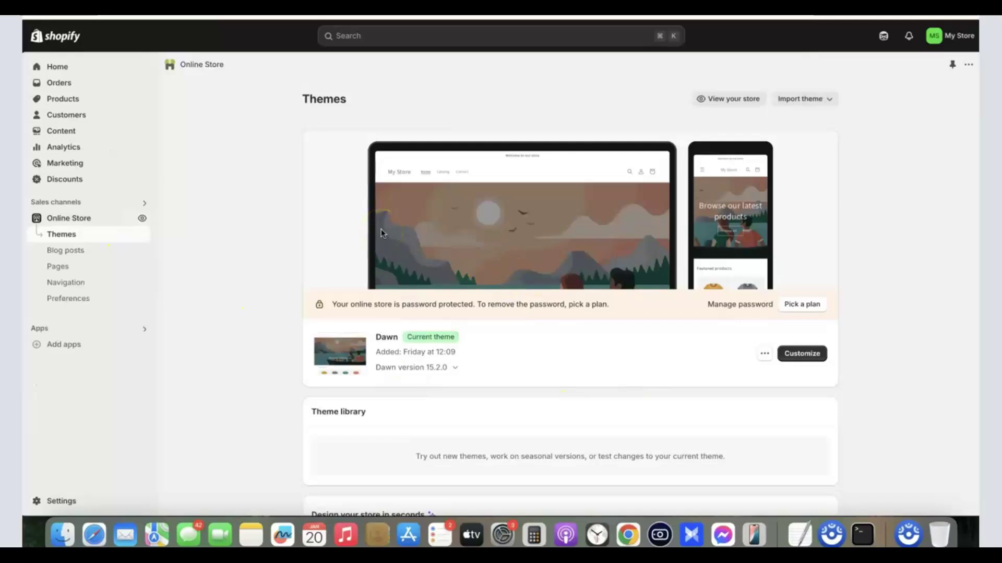
# Find Sense among the popular free themes and open its demo preview
pyautogui.scroll(-8, 382, 230)
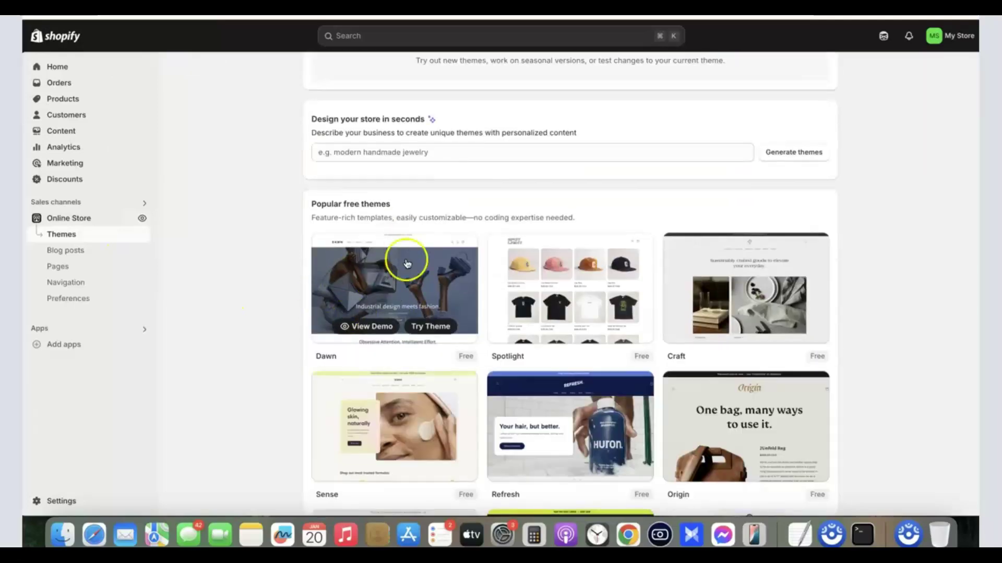
pyautogui.click(543, 275)
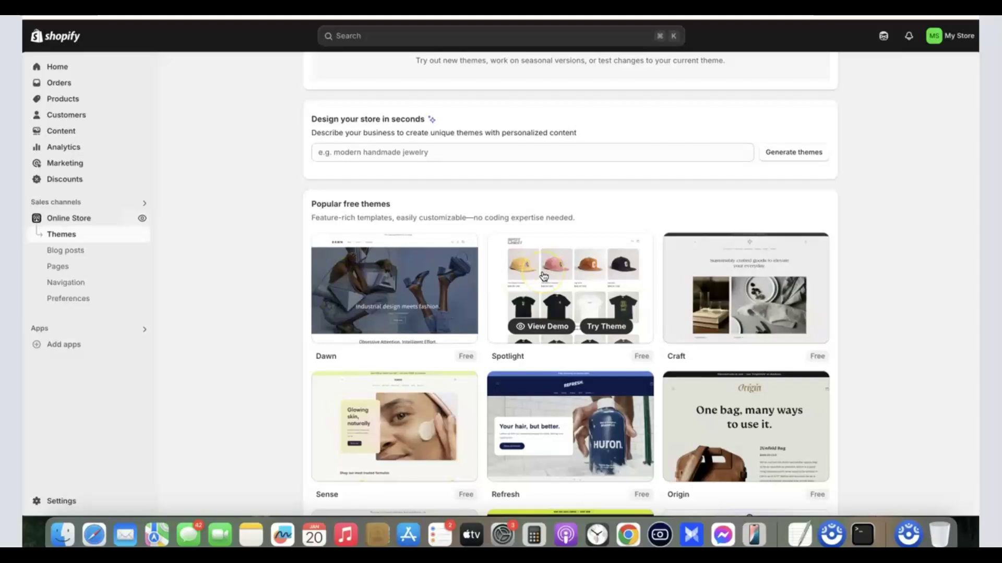
pyautogui.scroll(-5, 530, 252)
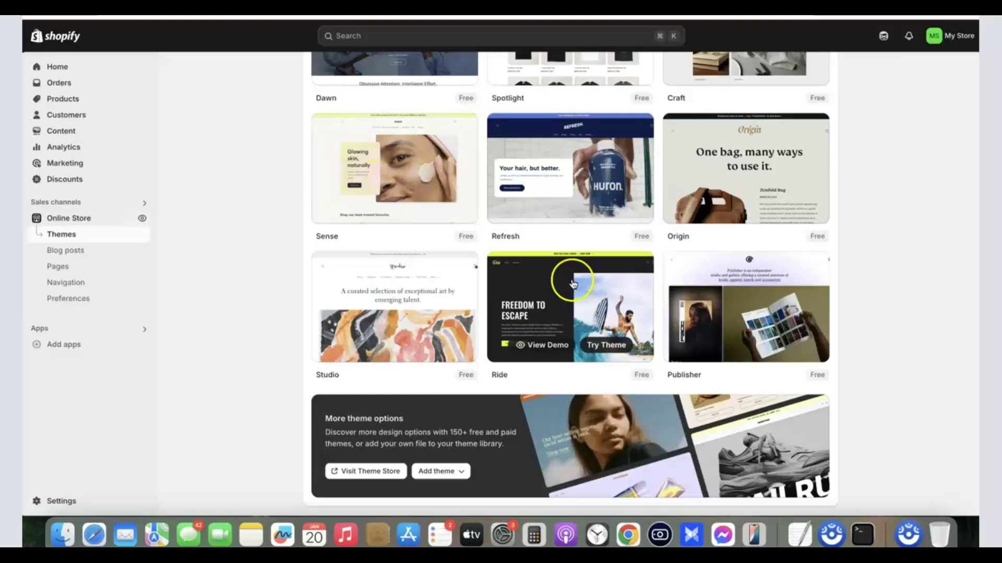
pyautogui.scroll(4, 417, 275)
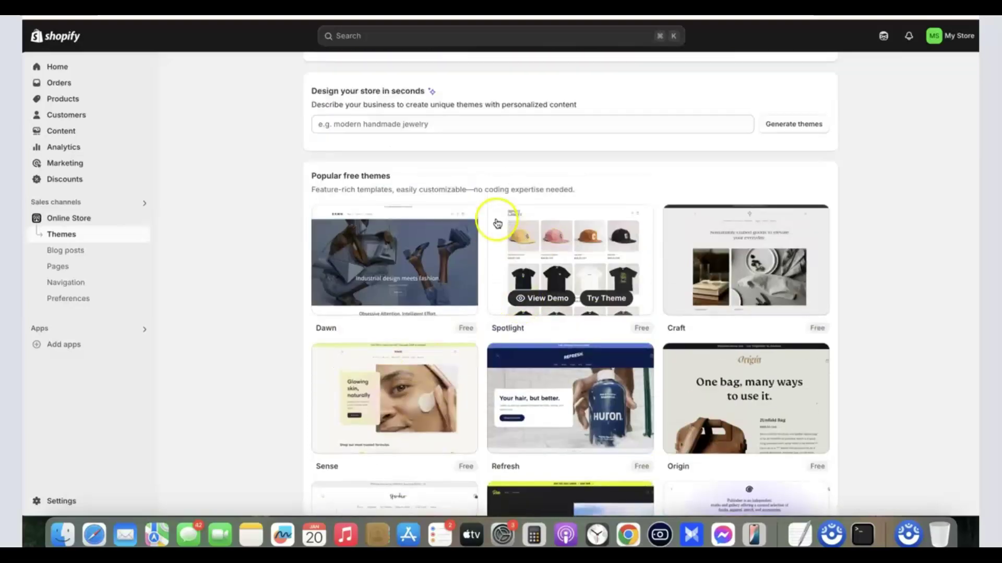
pyautogui.scroll(1, 497, 224)
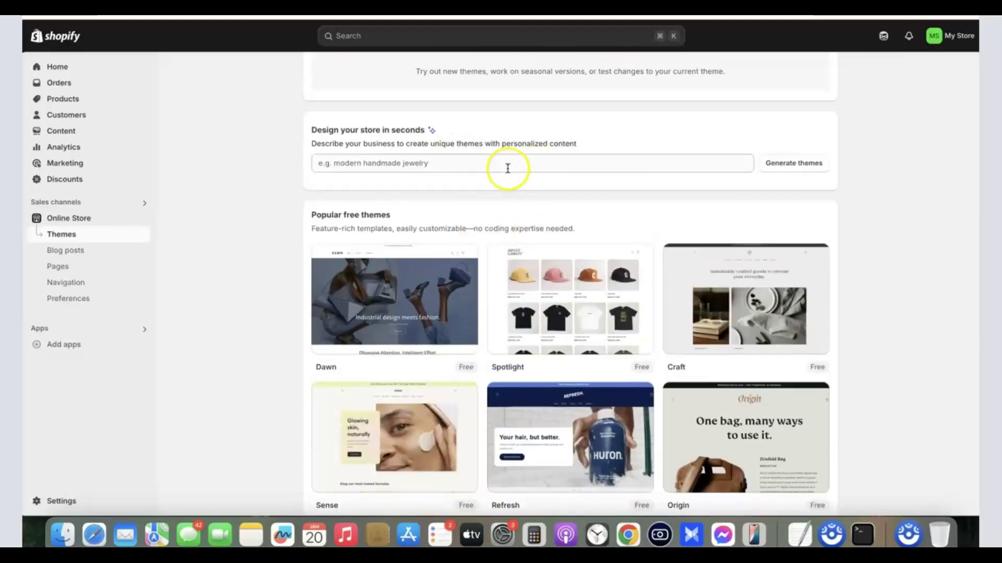
pyautogui.scroll(-1, 508, 168)
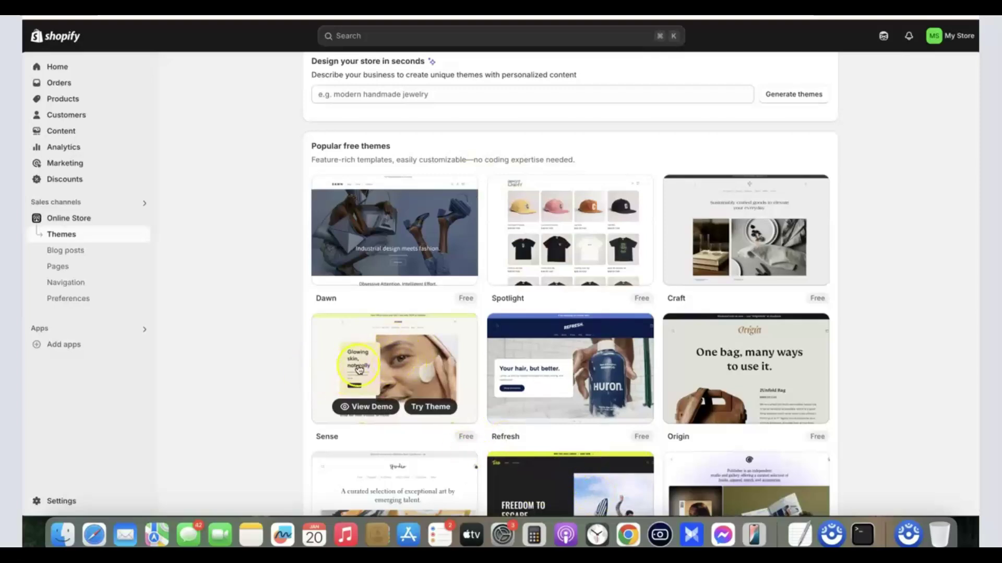
pyautogui.scroll(-3, 608, 339)
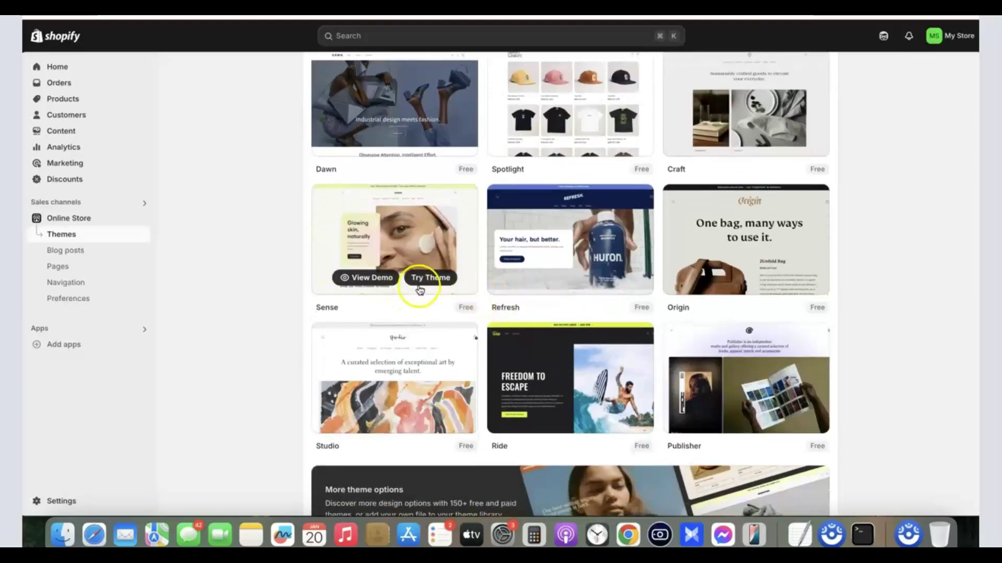
pyautogui.click(350, 260)
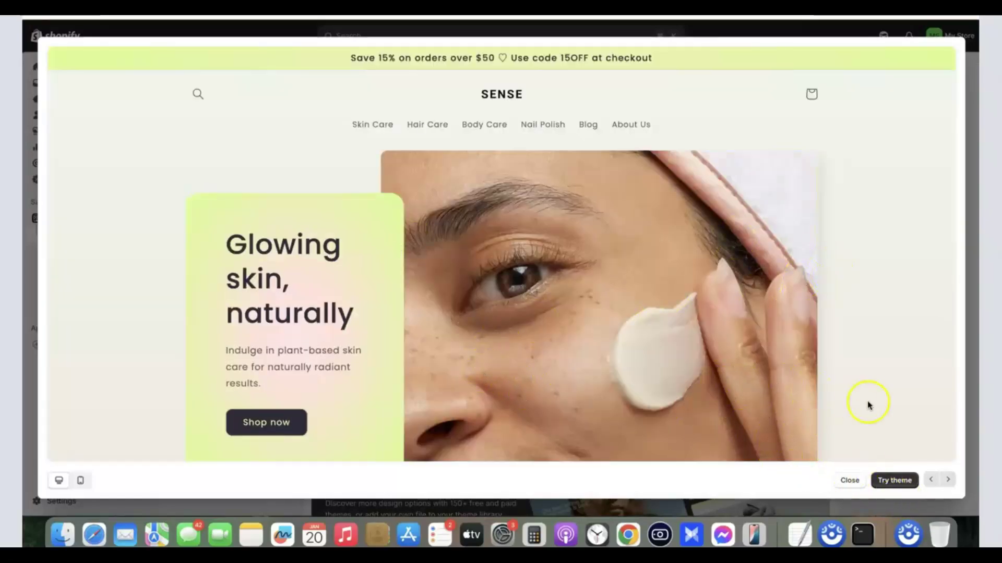
# Try the Sense theme, adding it as a draft opened in the theme editor
pyautogui.click(895, 481)
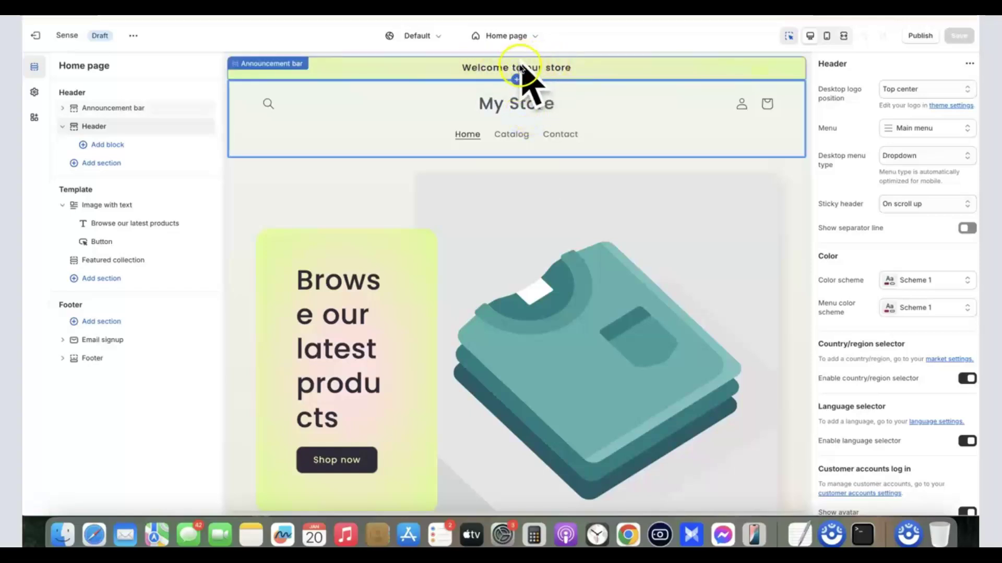
# Replace the 'Welcome to our store' announcement text with 'Get Free Shipping on All Products'
pyautogui.click(119, 108)
pyautogui.moveTo(104, 126)
pyautogui.mouseDown()
pyautogui.moveTo(125, 135)
pyautogui.moveTo(112, 127)
pyautogui.moveTo(108, 143)
pyautogui.moveTo(112, 128)
pyautogui.mouseUp()
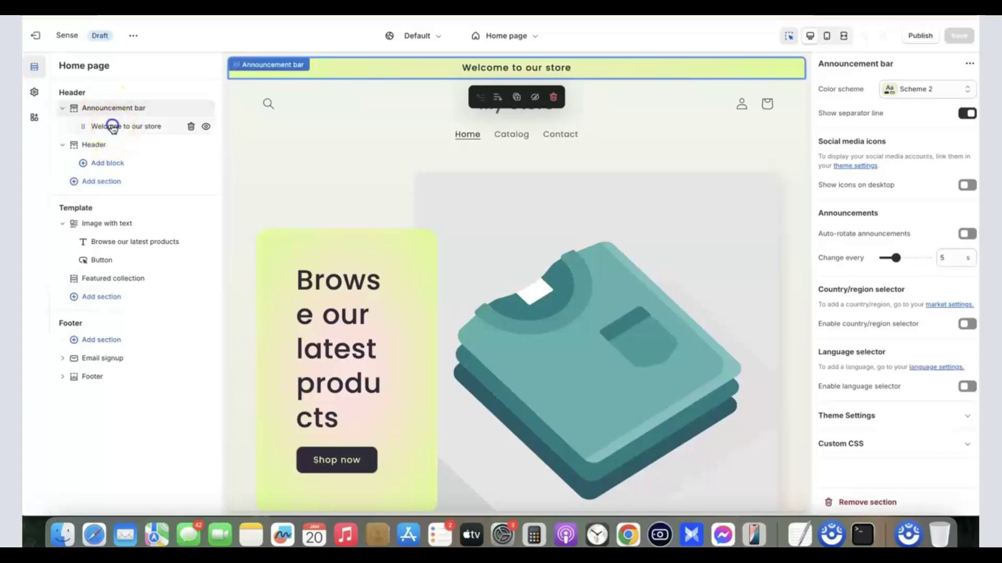
pyautogui.click(112, 129)
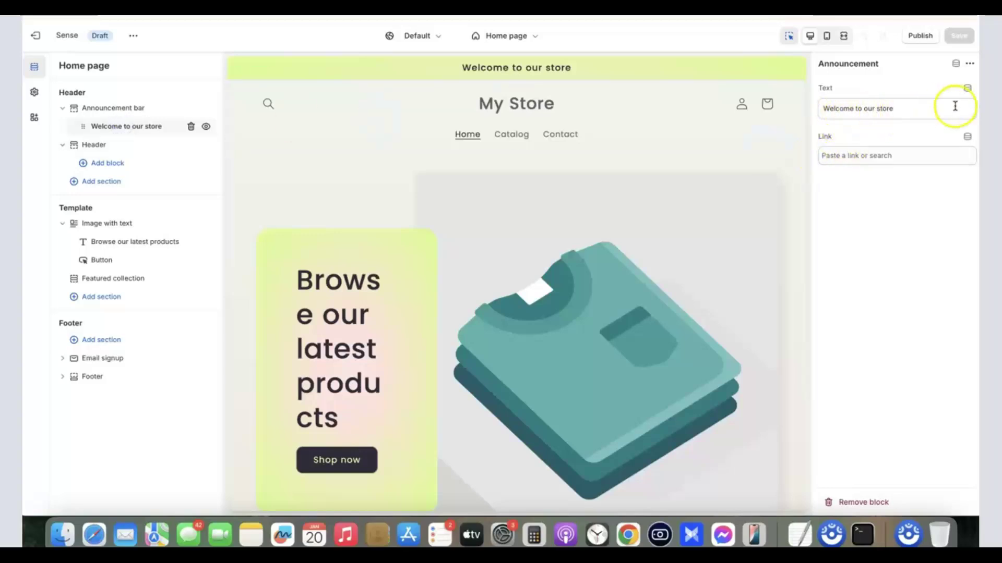
pyautogui.tripleClick(913, 109)
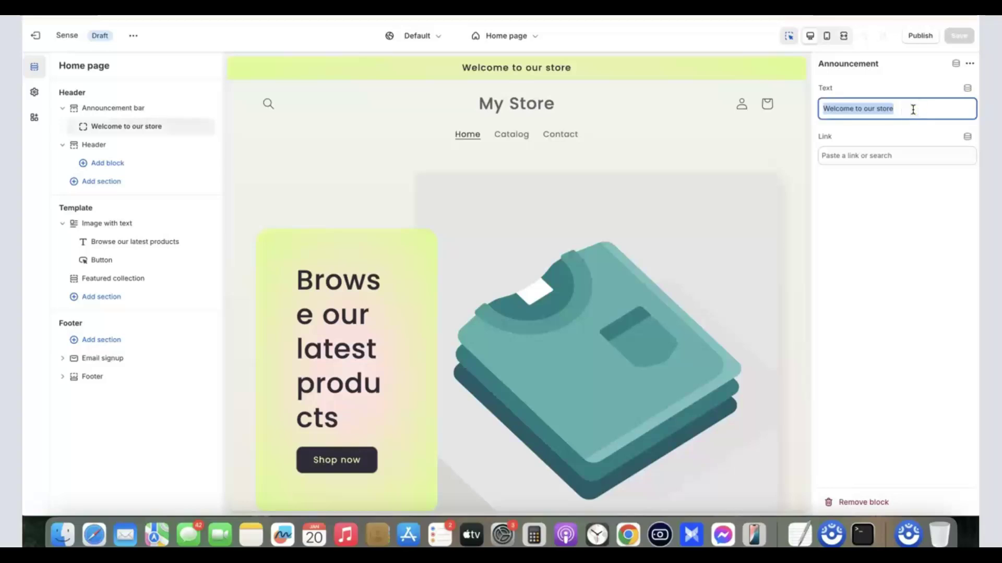
pyautogui.press('BackSpace')
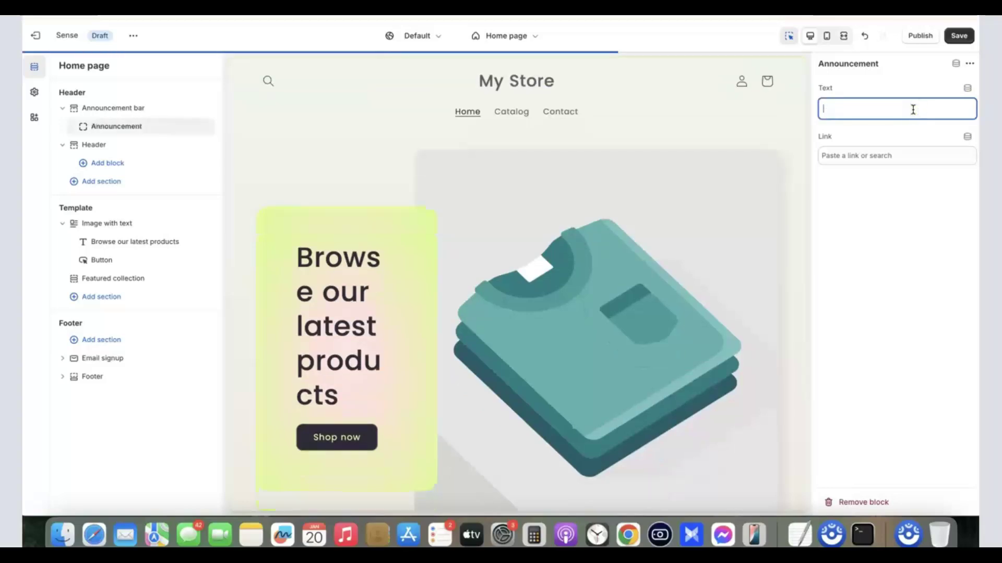
pyautogui.write('Get Free Shipping on All Products')
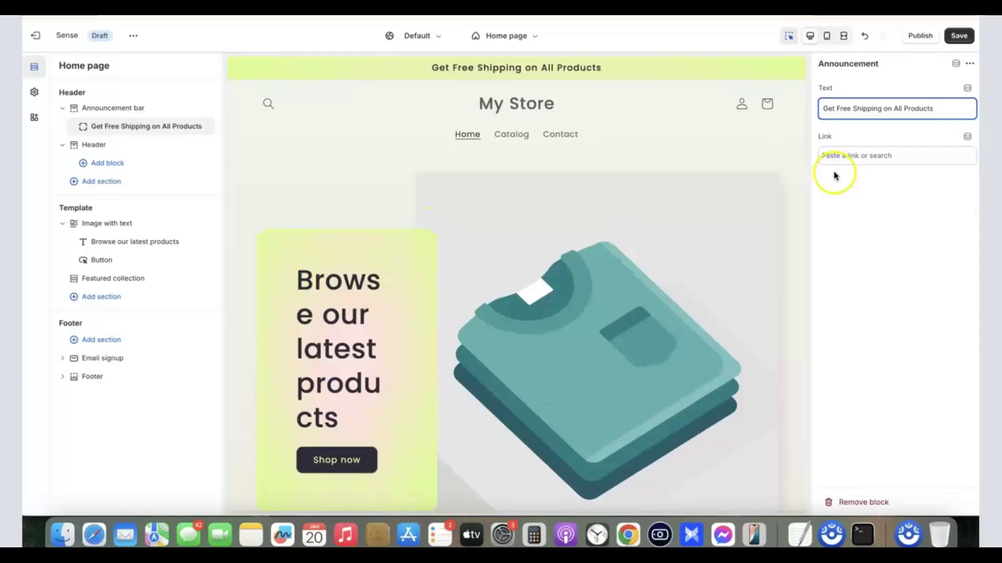
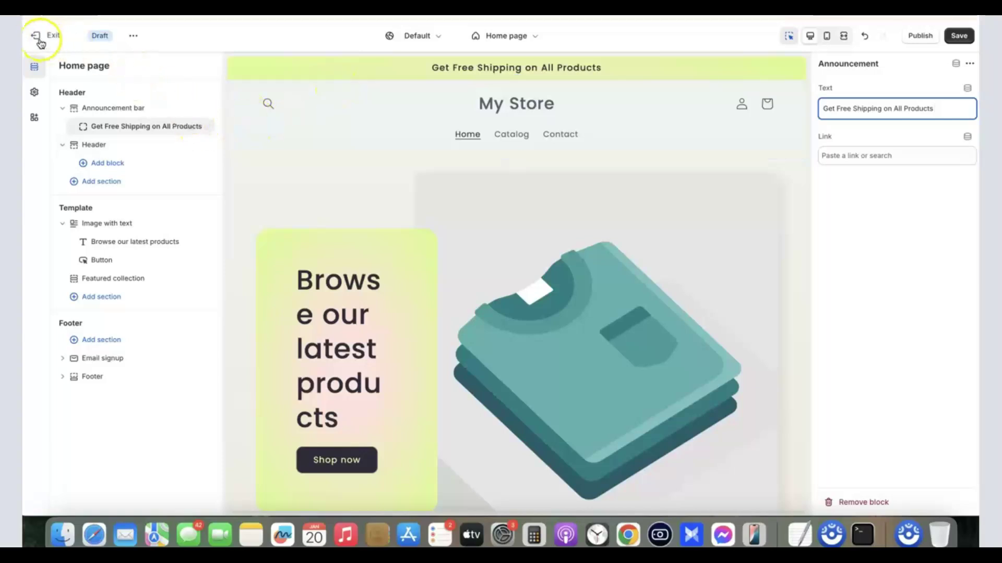
# Open the theme settings' Logo options and cancel the image picker, leaving no logo set
pyautogui.click(34, 93)
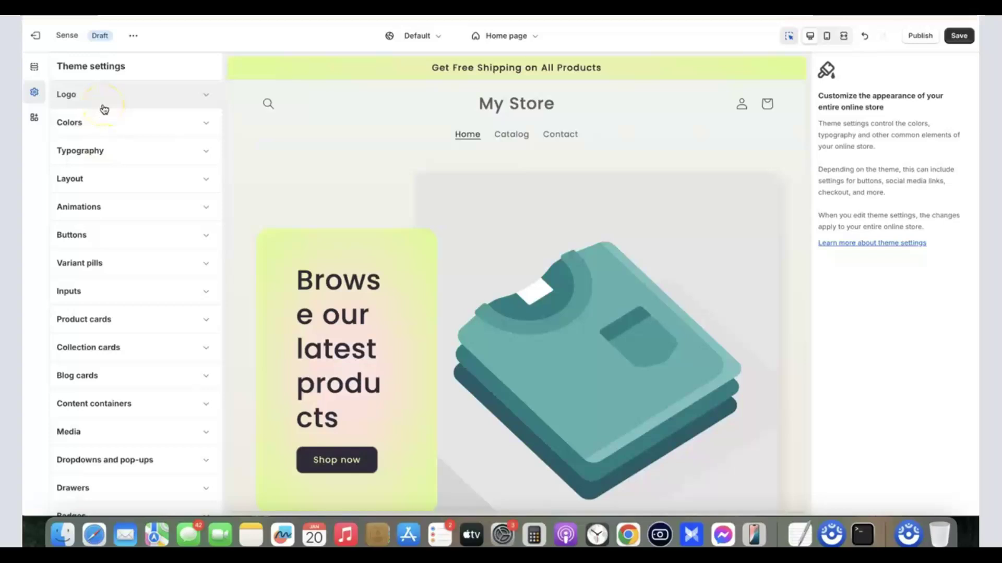
pyautogui.click(84, 104)
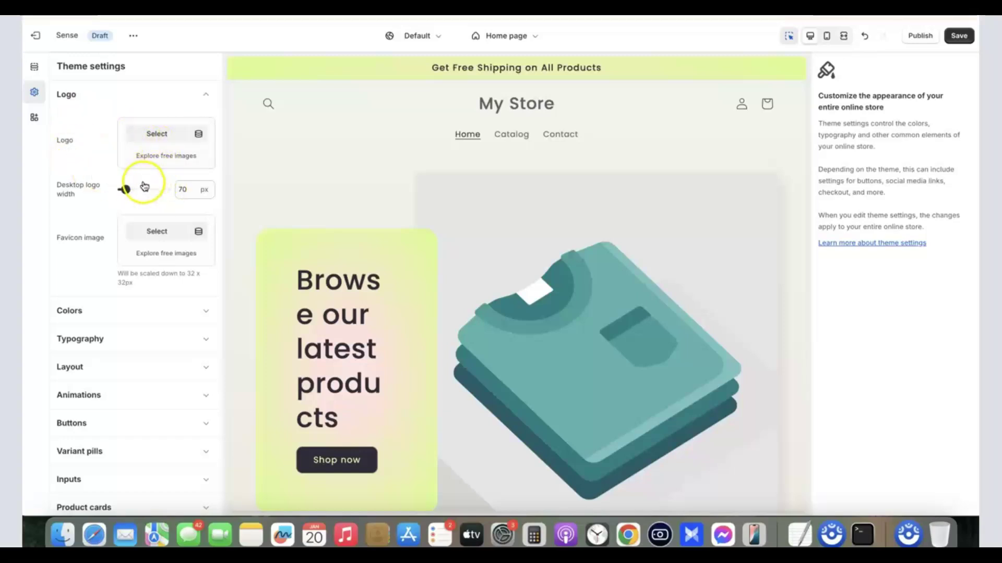
pyautogui.click(156, 134)
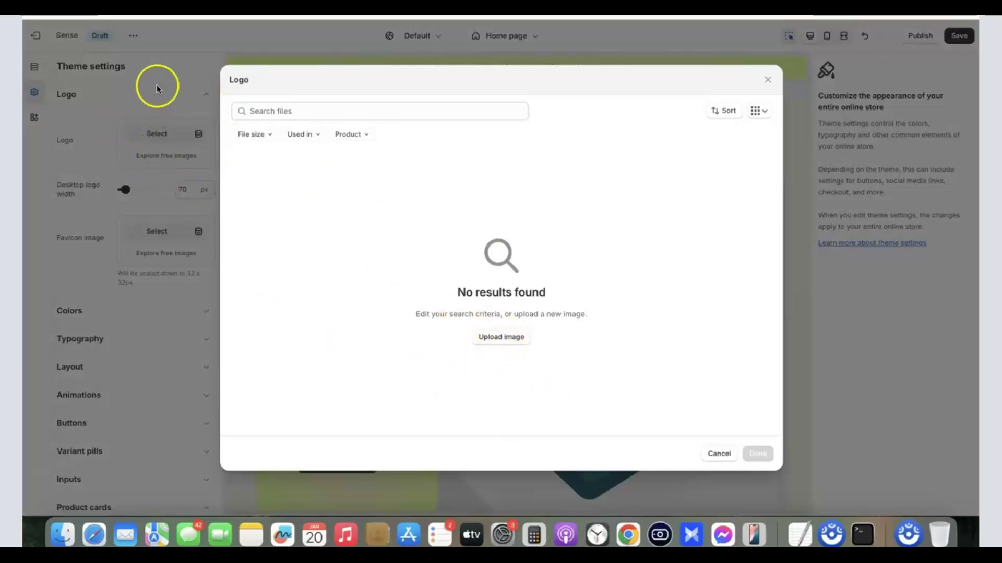
pyautogui.click(716, 454)
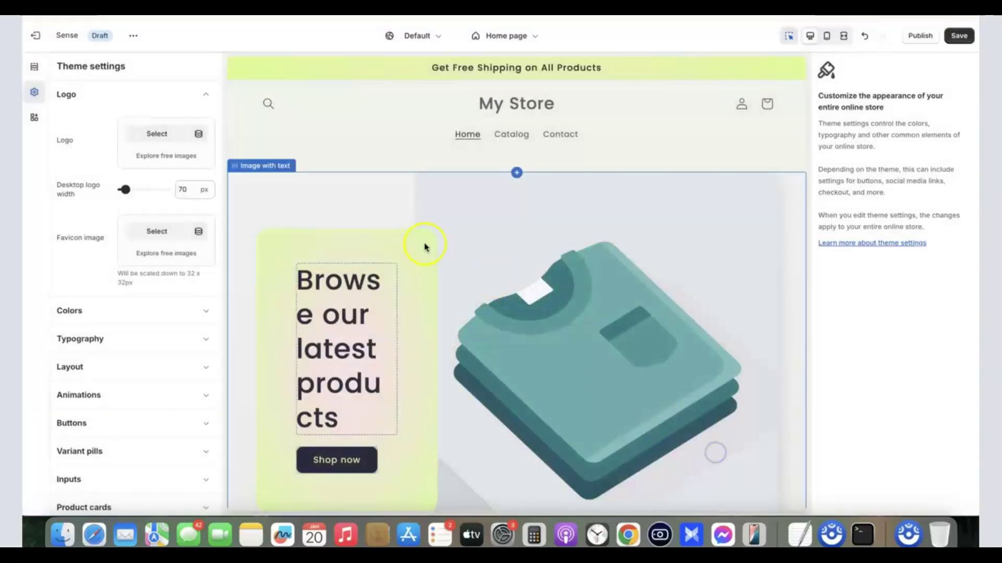
# Expand the Colors section in Theme settings to show colour Schemes 1 through 5
pyautogui.click(33, 92)
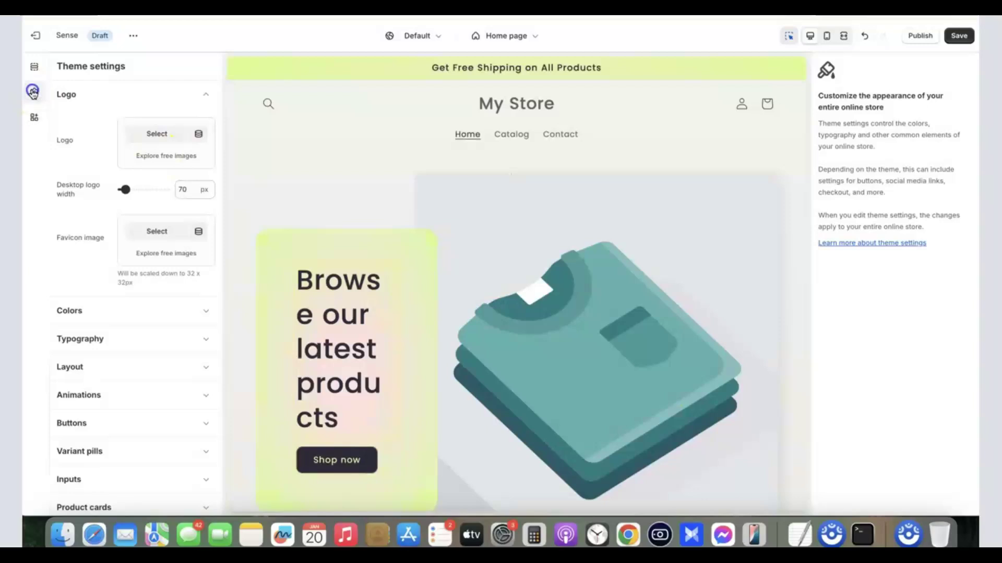
pyautogui.scroll(-3, 79, 203)
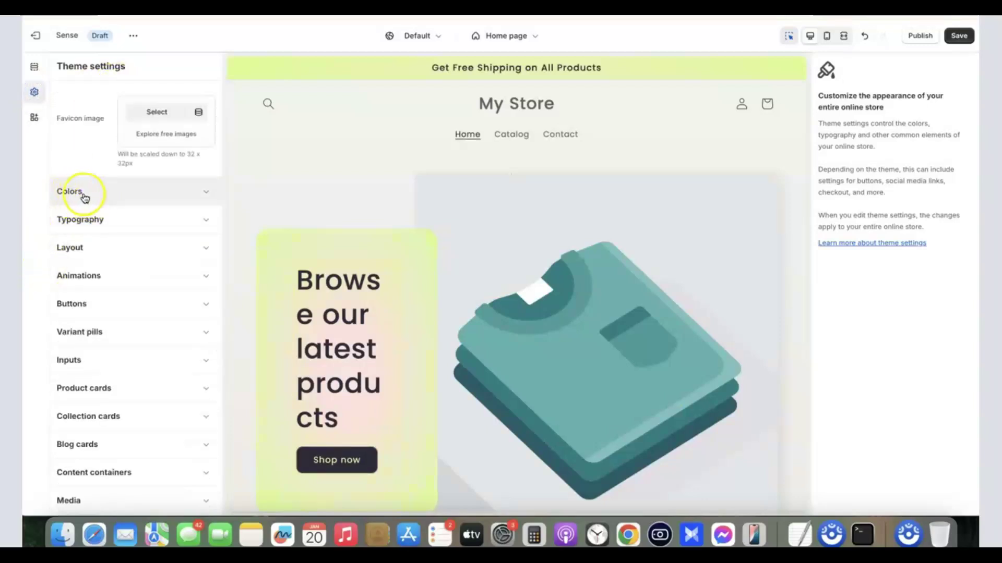
pyautogui.click(175, 197)
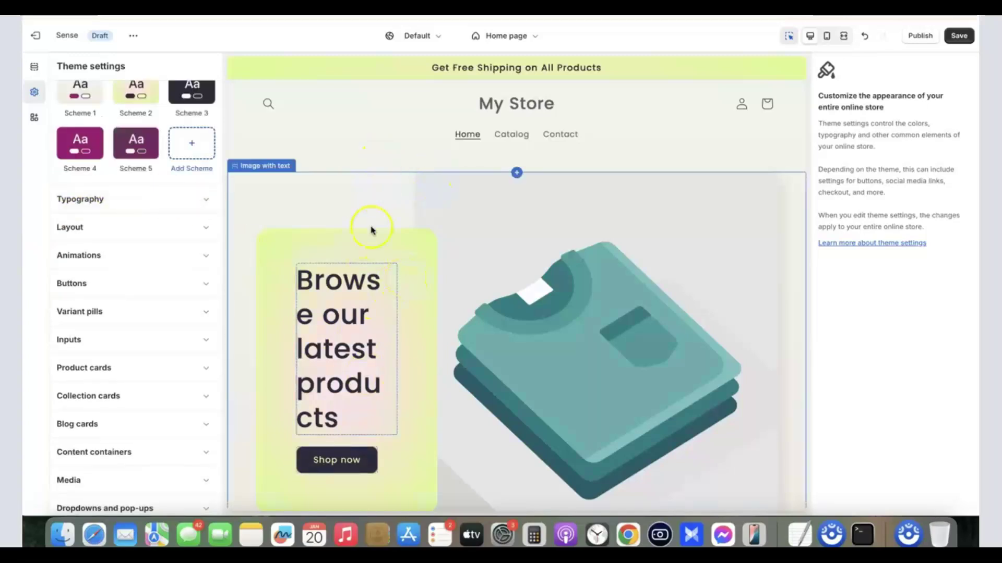
pyautogui.scroll(-10, 371, 230)
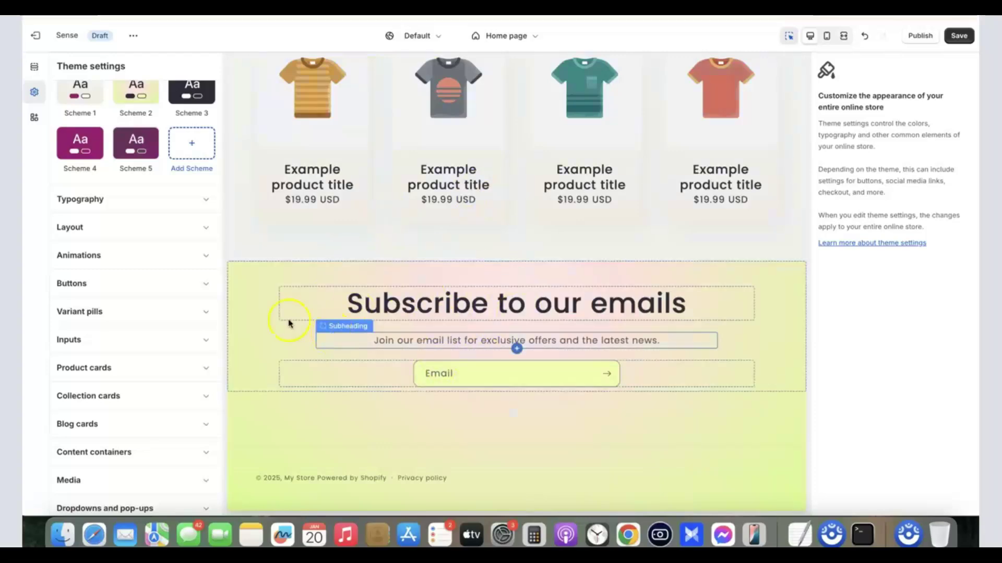
pyautogui.scroll(3, 107, 141)
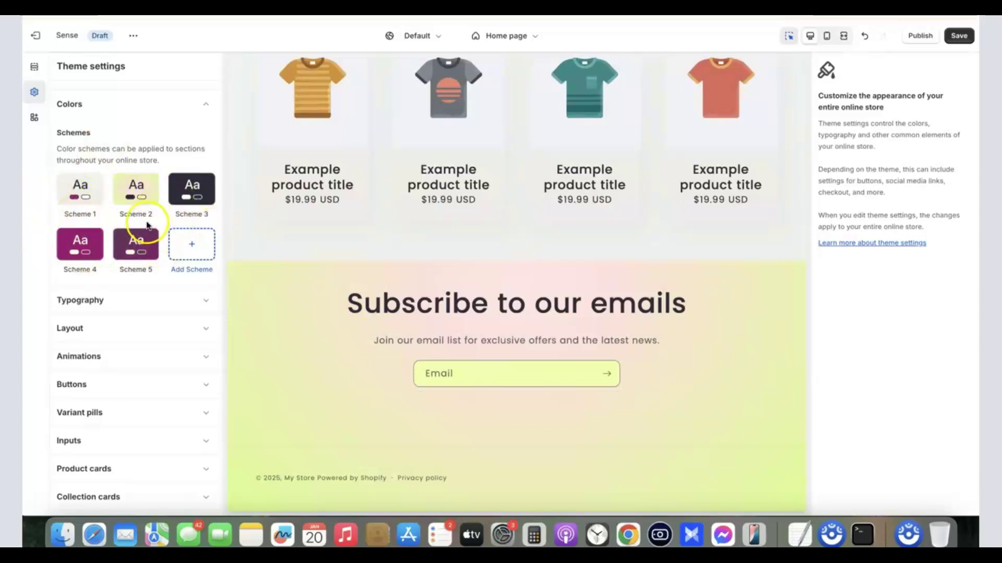
# Remove Scheme 1's background gradient, then go back to the theme settings list
pyautogui.click(80, 193)
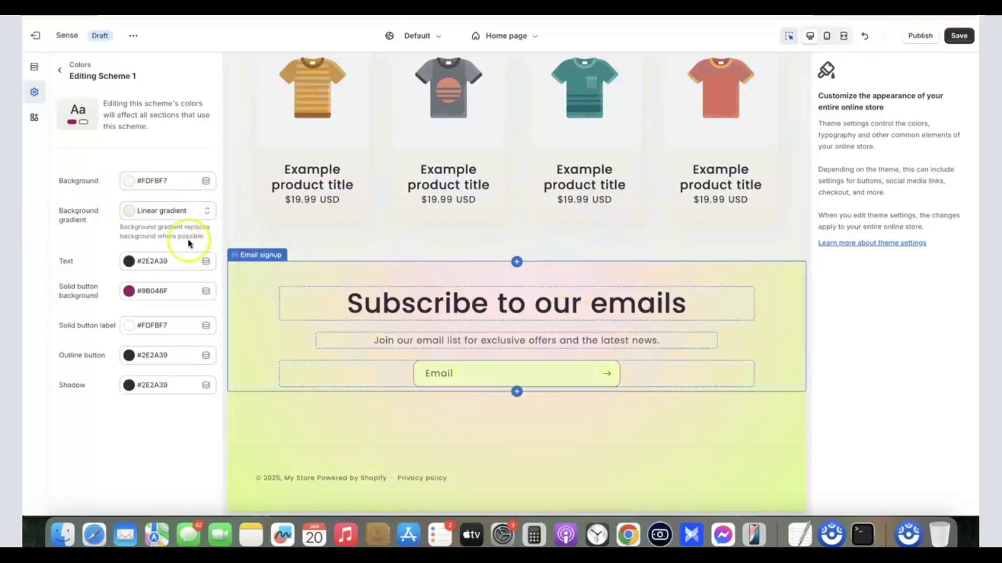
pyautogui.click(132, 216)
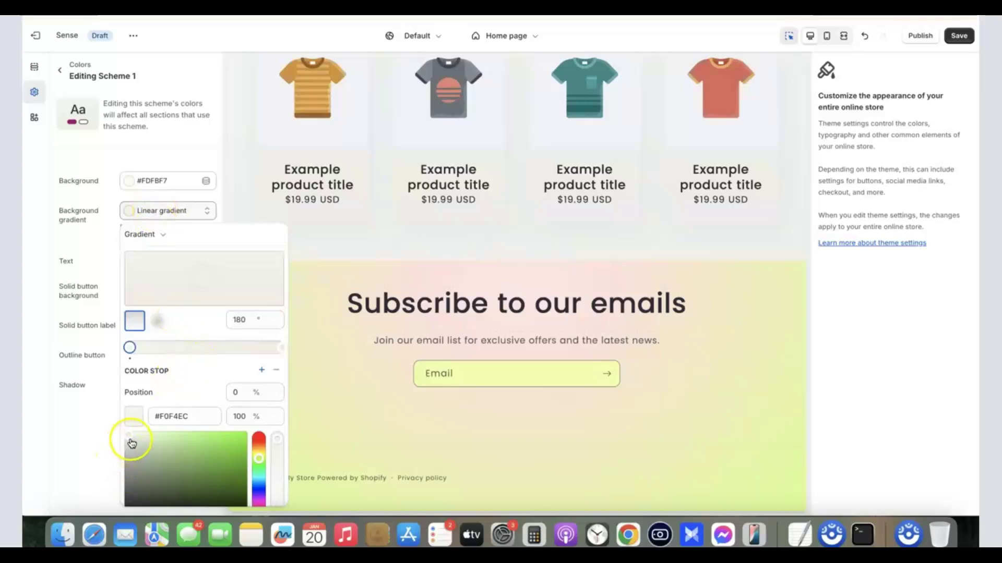
pyautogui.moveTo(136, 447); pyautogui.dragTo(145, 484)
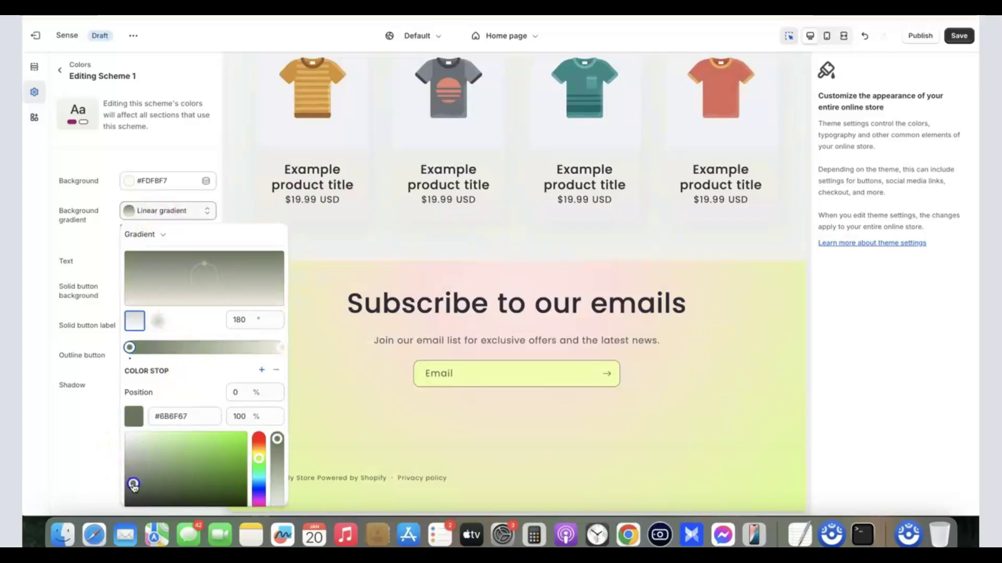
pyautogui.scroll(-5, 230, 448)
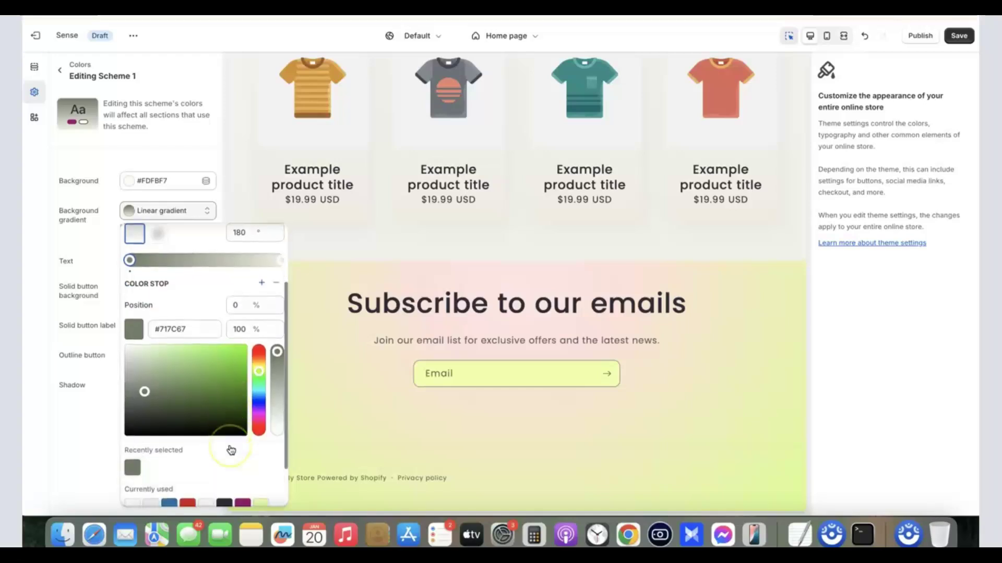
pyautogui.click(174, 497)
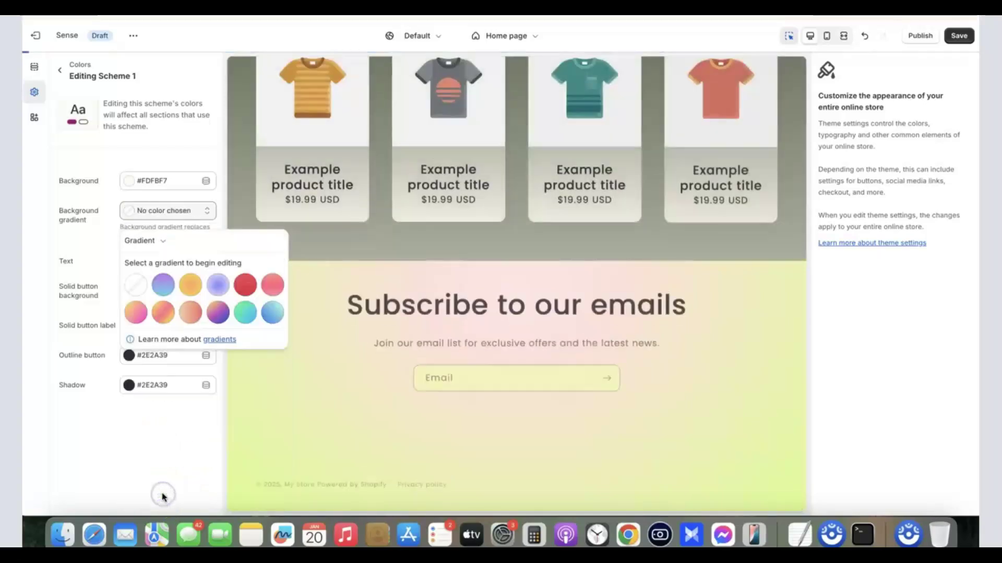
pyautogui.click(180, 429)
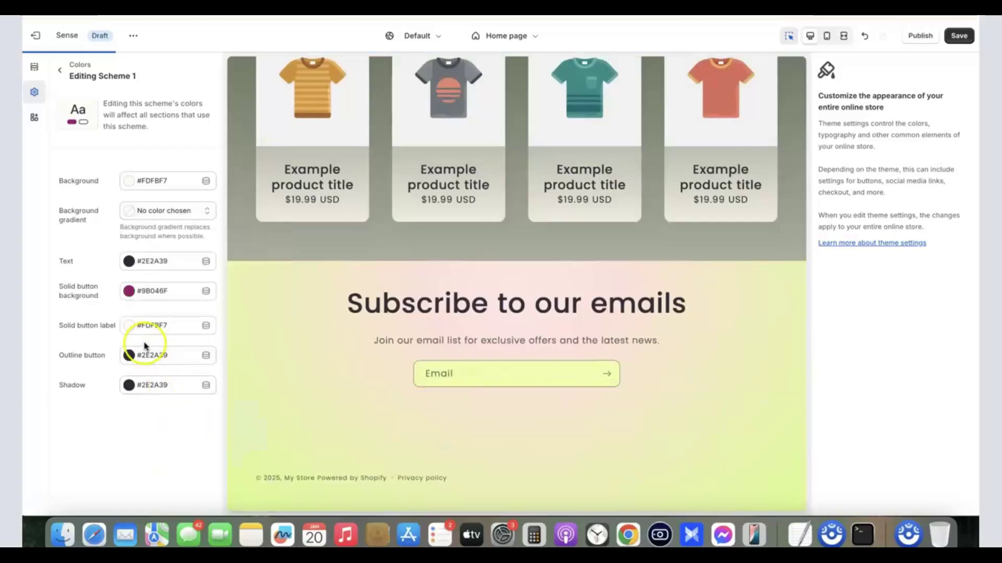
pyautogui.click(59, 70)
pyautogui.scroll(-3, 95, 133)
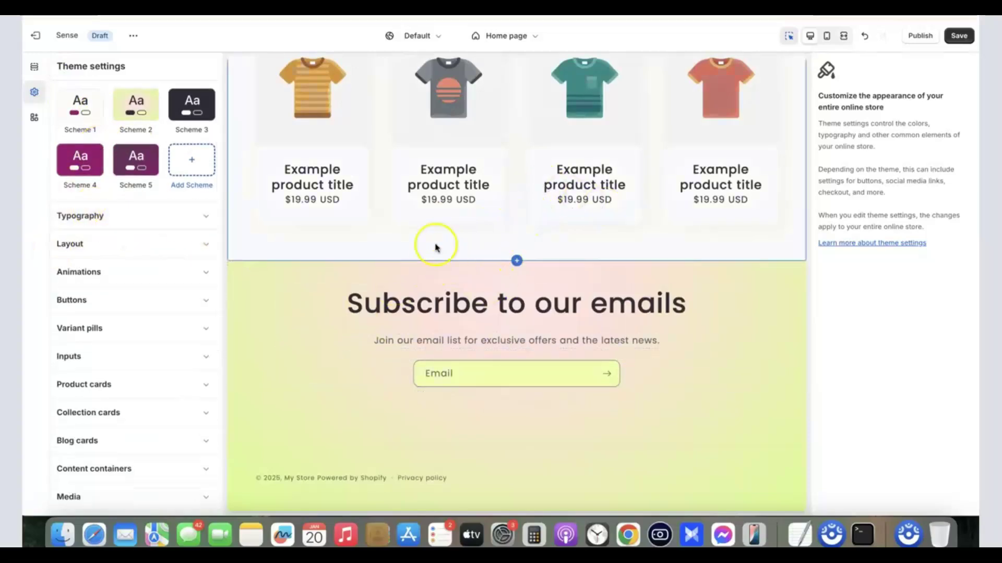
pyautogui.scroll(4, 533, 188)
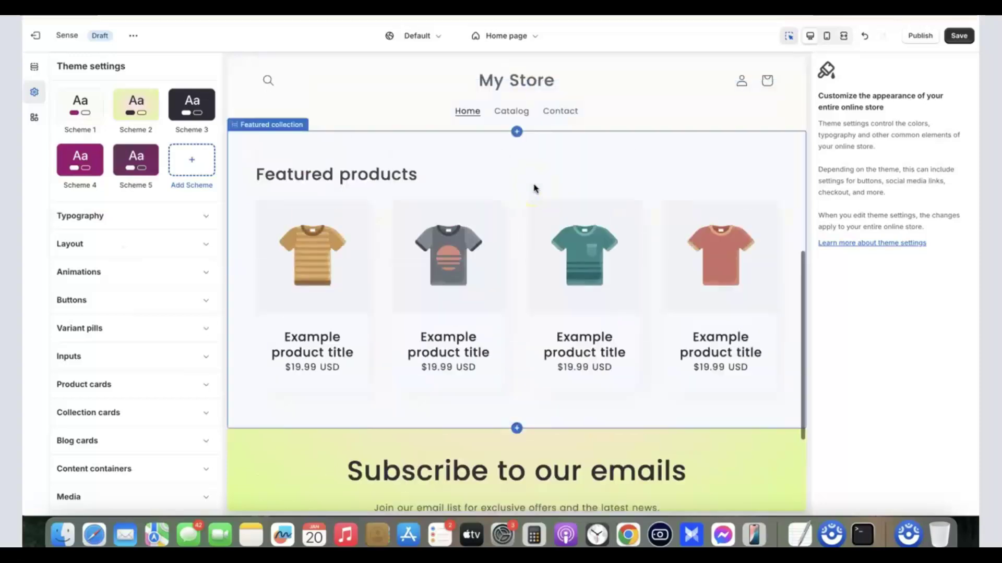
pyautogui.scroll(5, 532, 188)
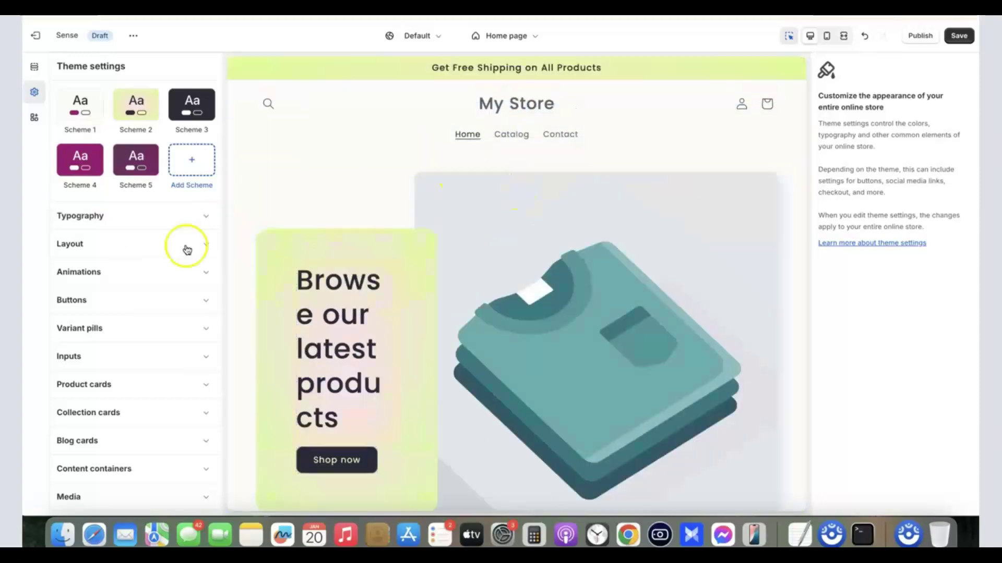
pyautogui.scroll(-2, 141, 237)
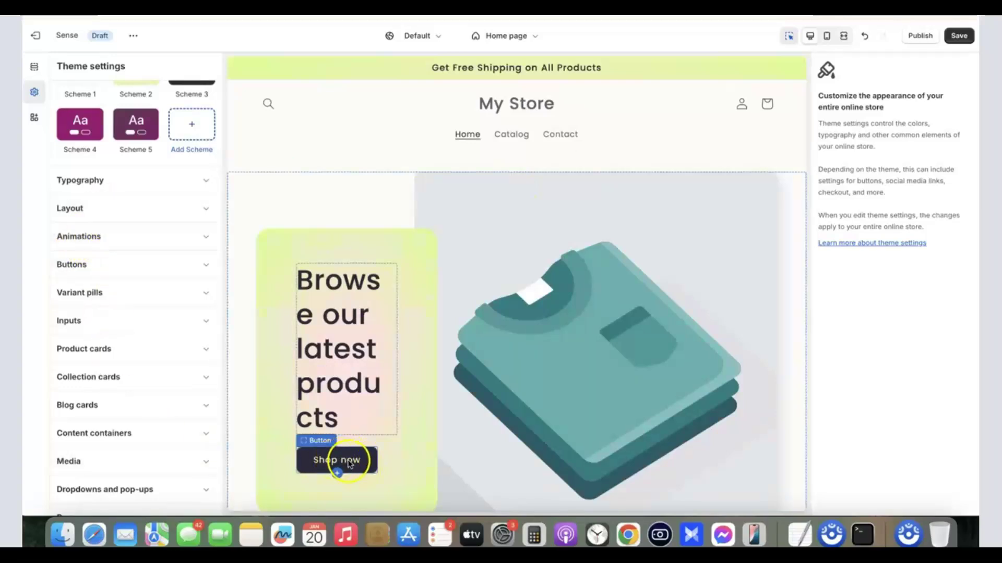
pyautogui.scroll(-3, 344, 444)
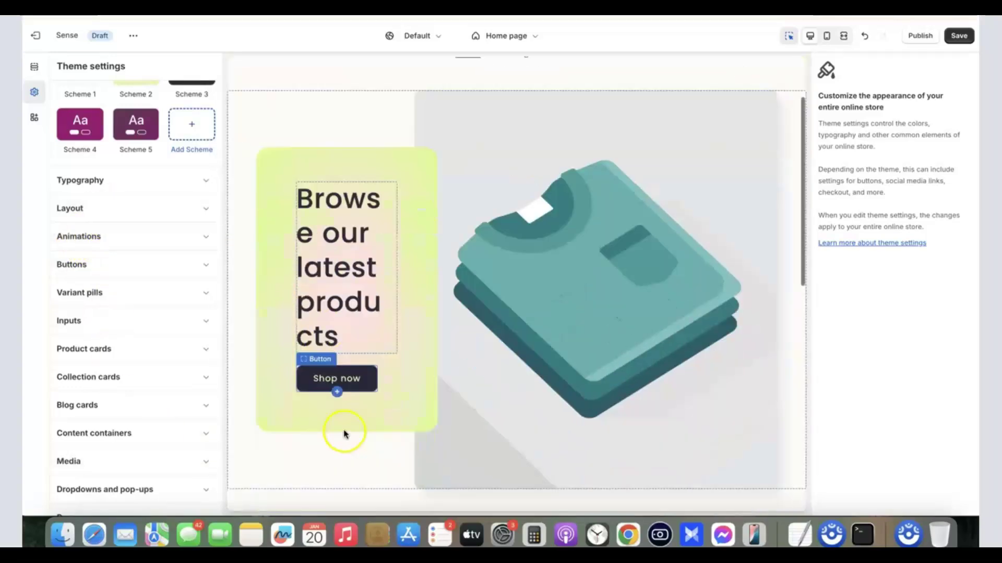
pyautogui.scroll(-3, 334, 427)
pyautogui.scroll(-3, 519, 385)
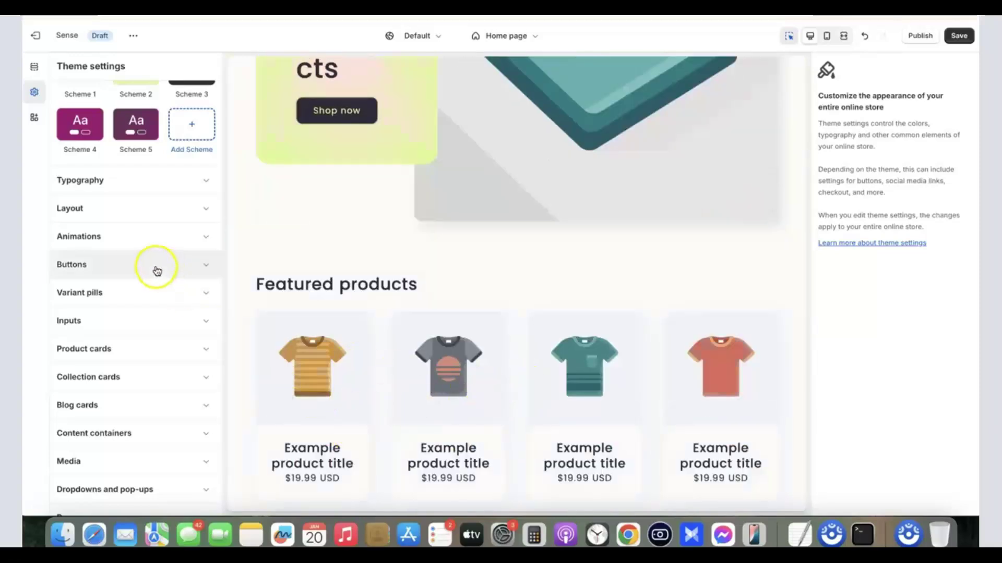
pyautogui.click(206, 264)
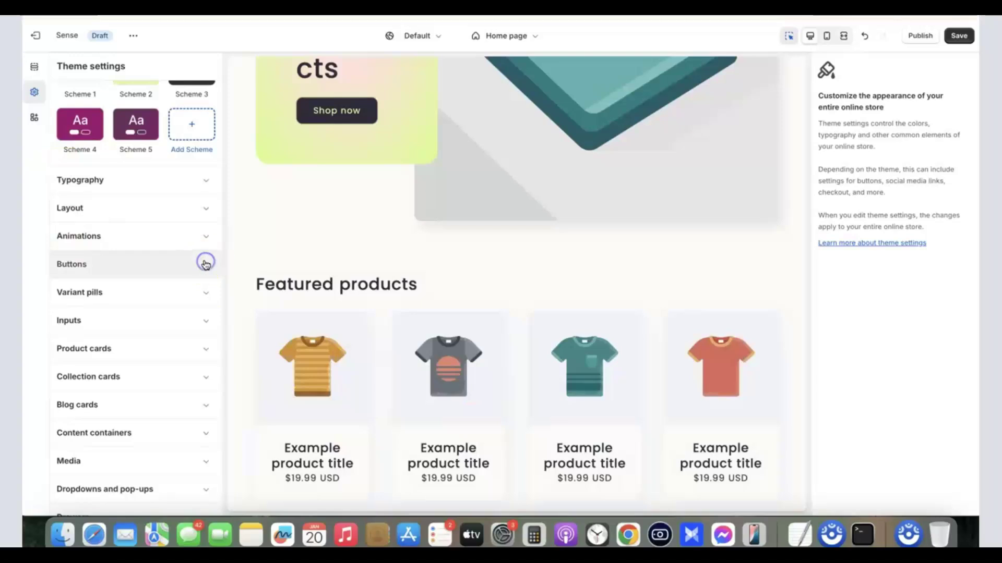
pyautogui.scroll(-5, 128, 292)
pyautogui.scroll(-1, 123, 283)
pyautogui.scroll(10, 124, 277)
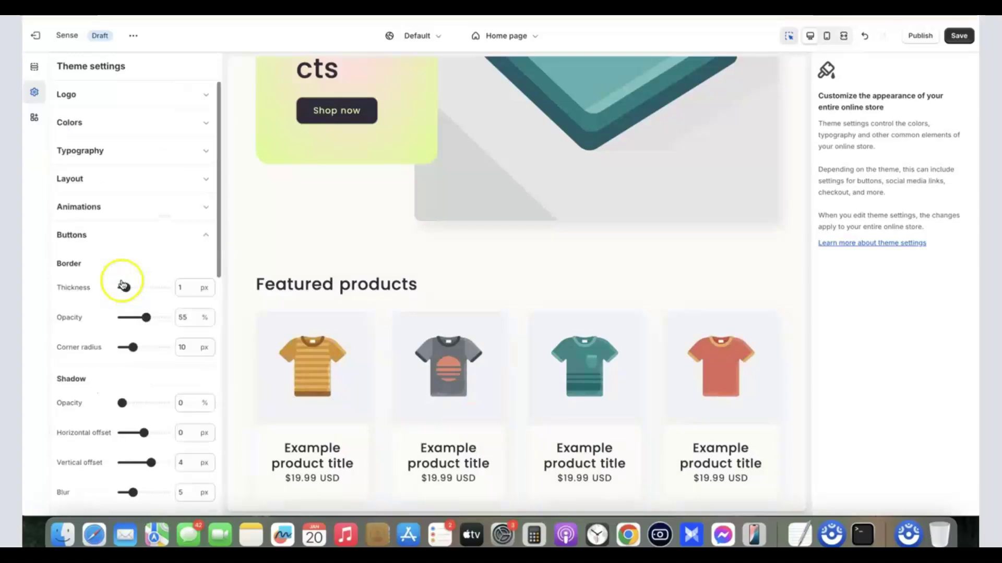
pyautogui.click(201, 239)
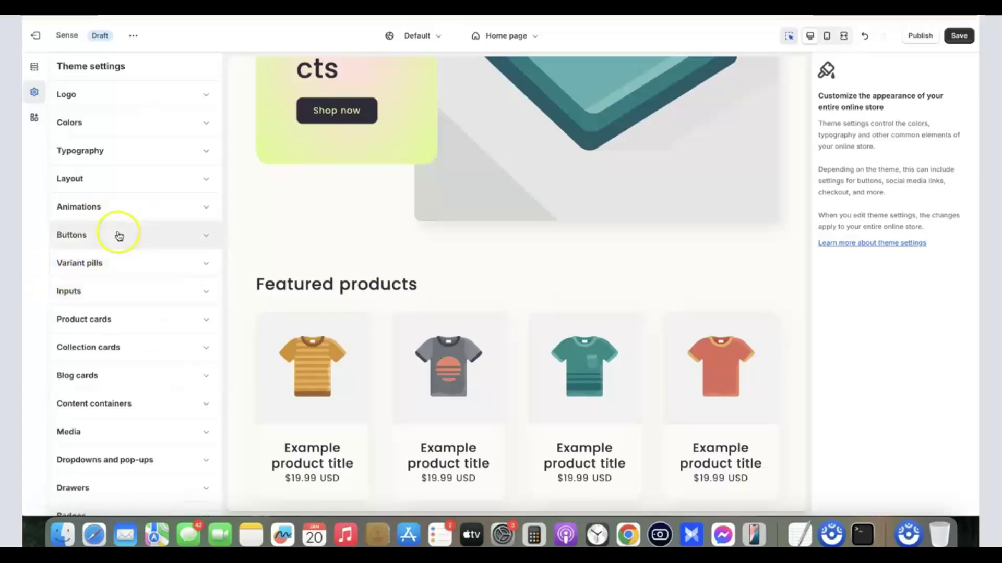
pyautogui.scroll(-2, 121, 233)
pyautogui.scroll(-4, 159, 249)
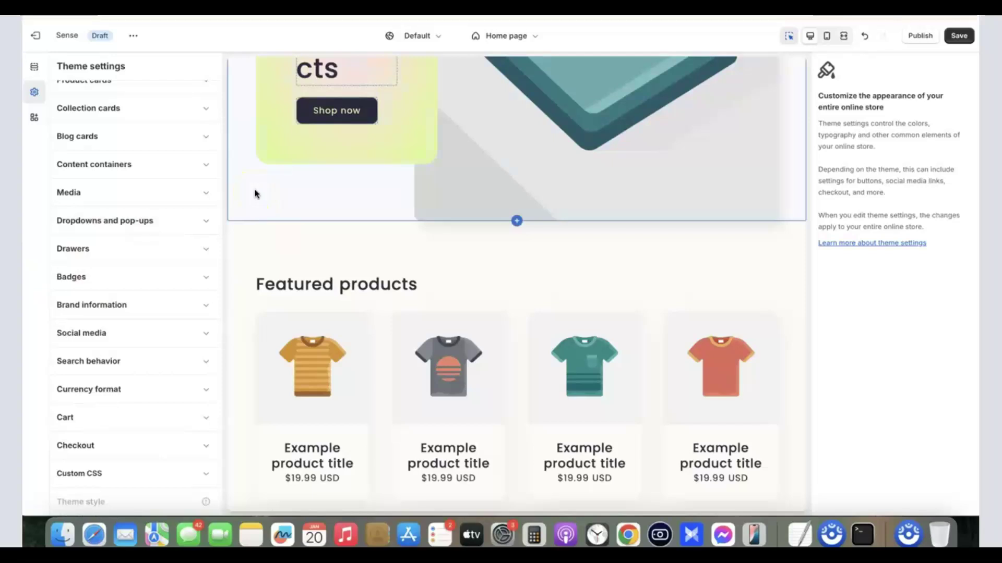
pyautogui.scroll(6, 253, 191)
pyautogui.click(248, 166)
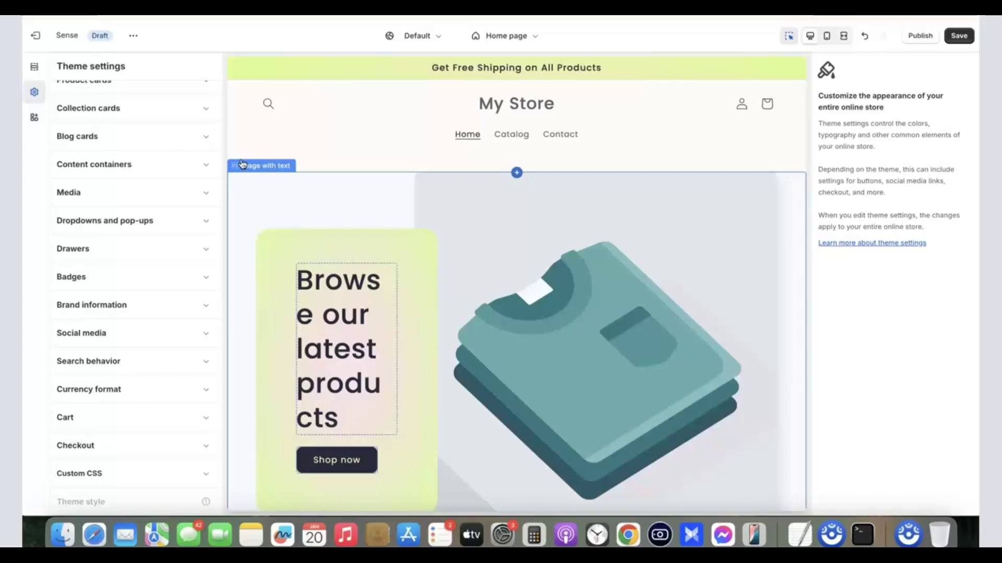
# Exit the theme editor, discarding unsaved changes, and return to the Themes page
pyautogui.click(35, 36)
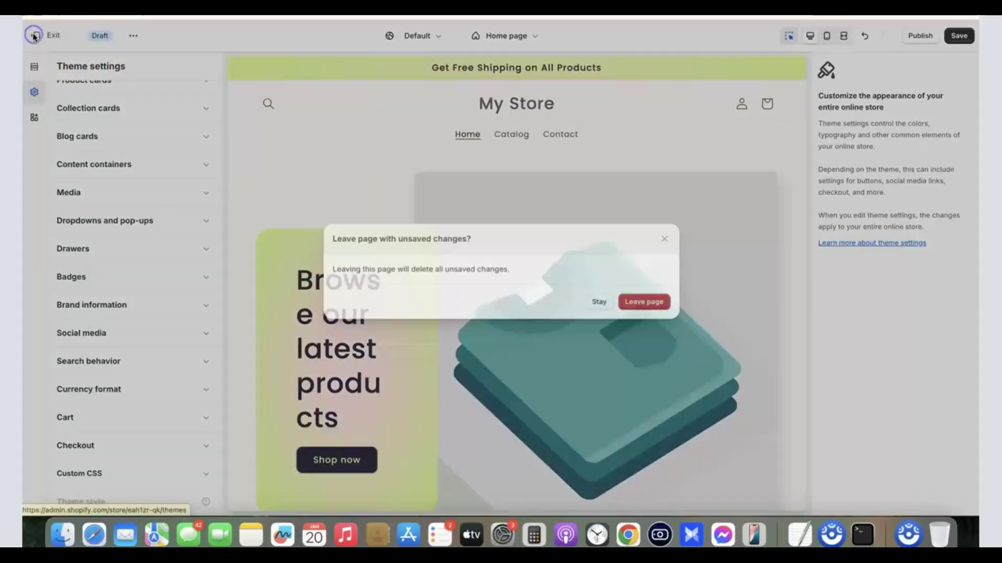
pyautogui.click(634, 298)
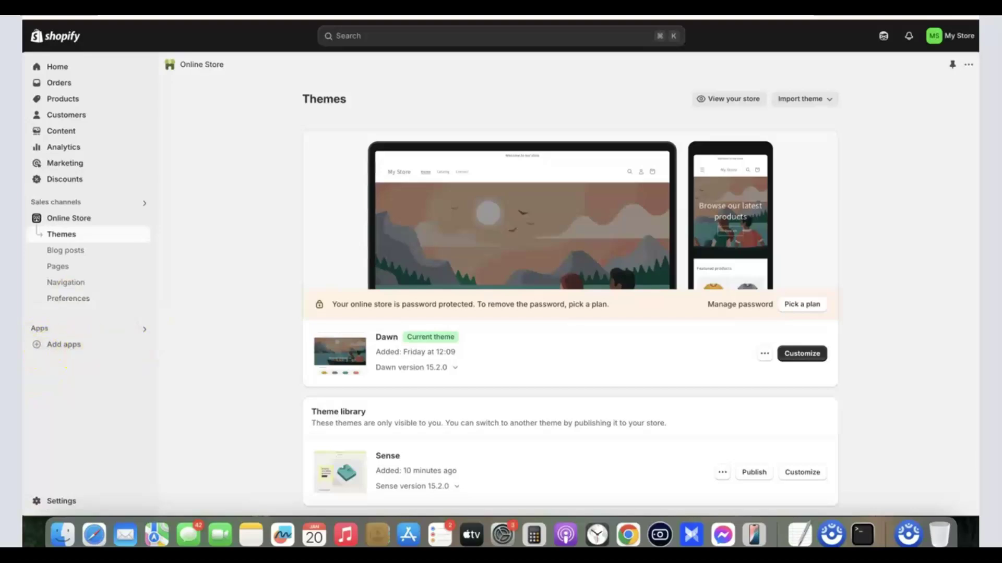
# Go from the Add apps recommendations to the Shopify App Store home page
pyautogui.click(62, 347)
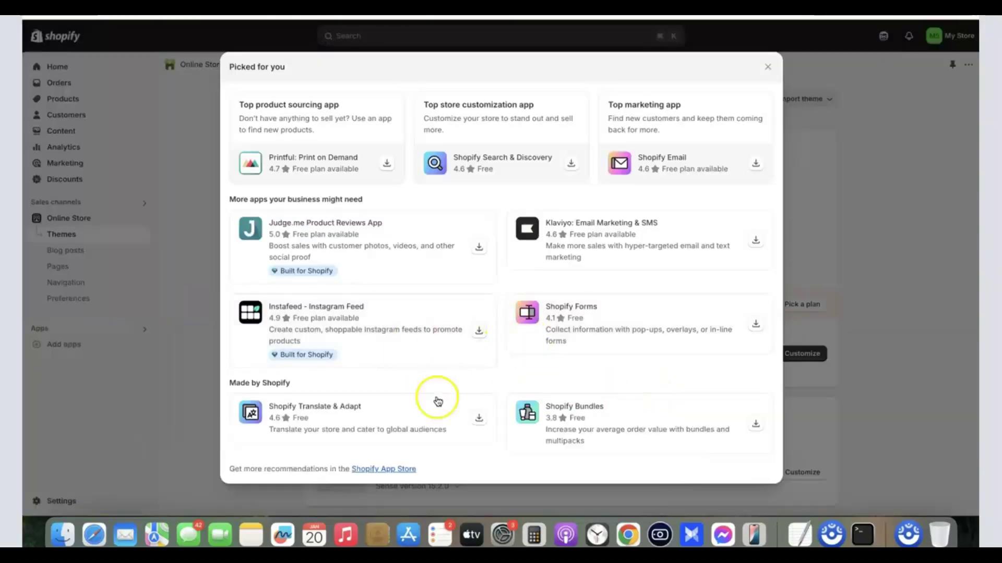
pyautogui.click(382, 470)
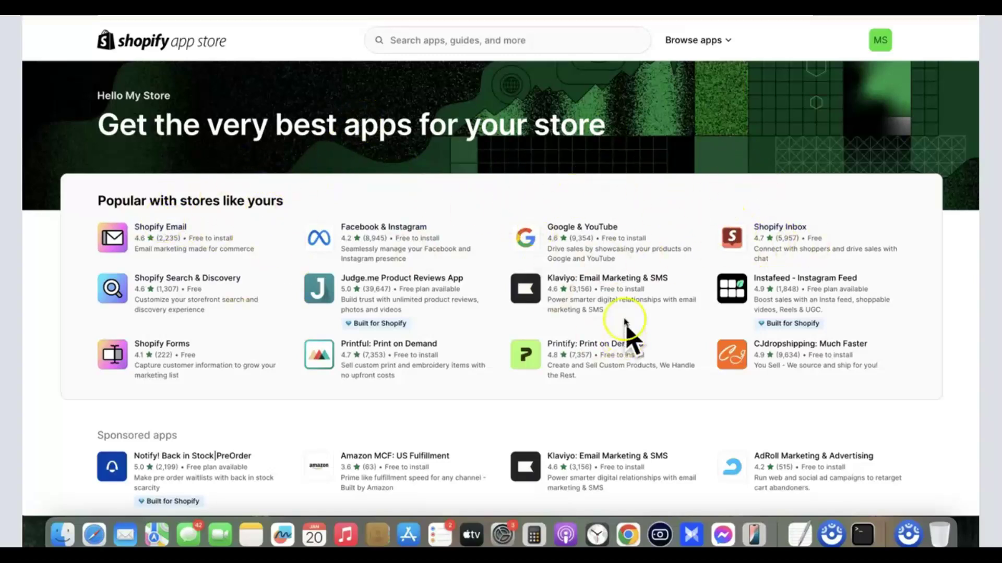
# Search the App Store for 'Dser' and open the DSers-AliExpress Dropshipping listing
pyautogui.scroll(-6, 578, 293)
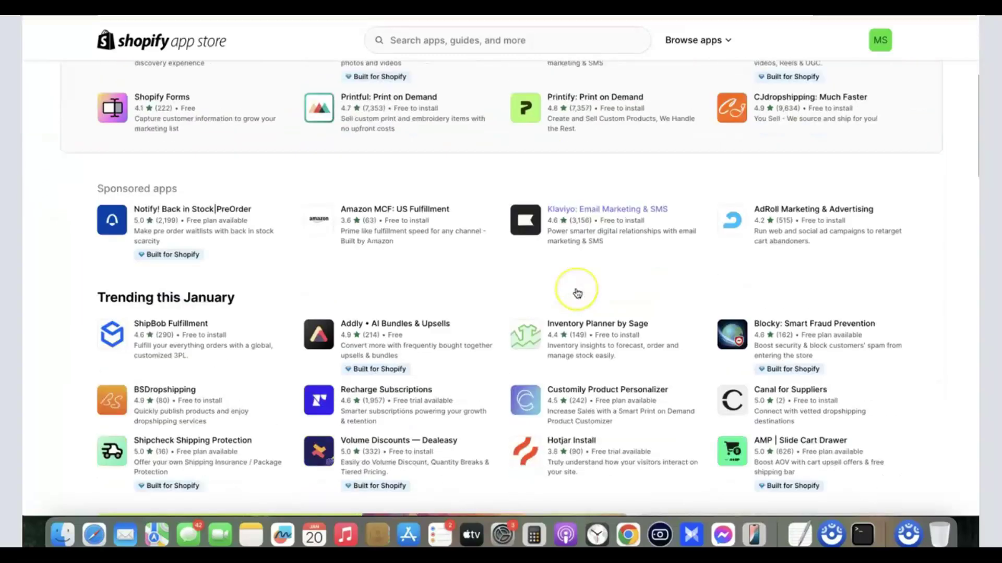
pyautogui.scroll(6, 577, 293)
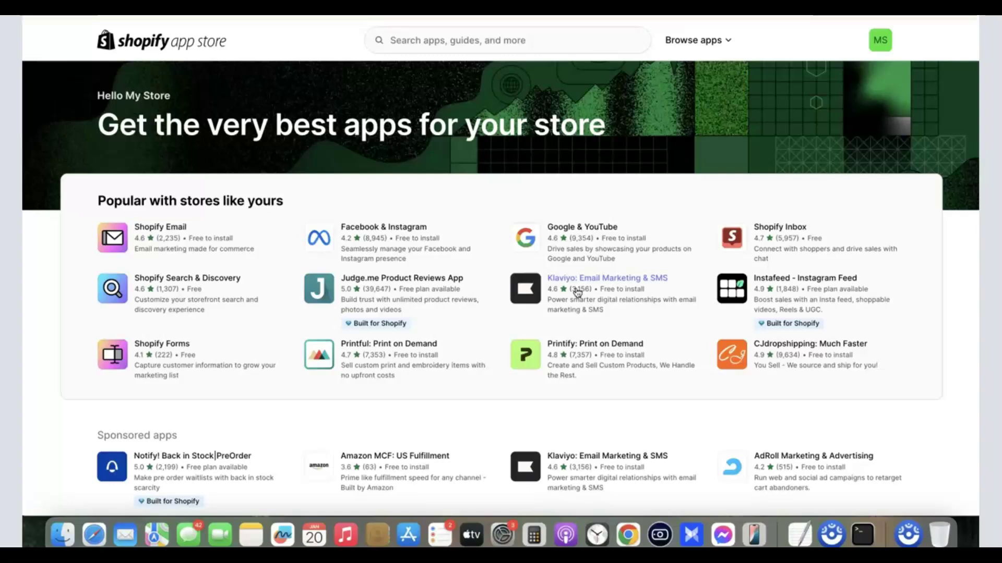
pyautogui.click(525, 283)
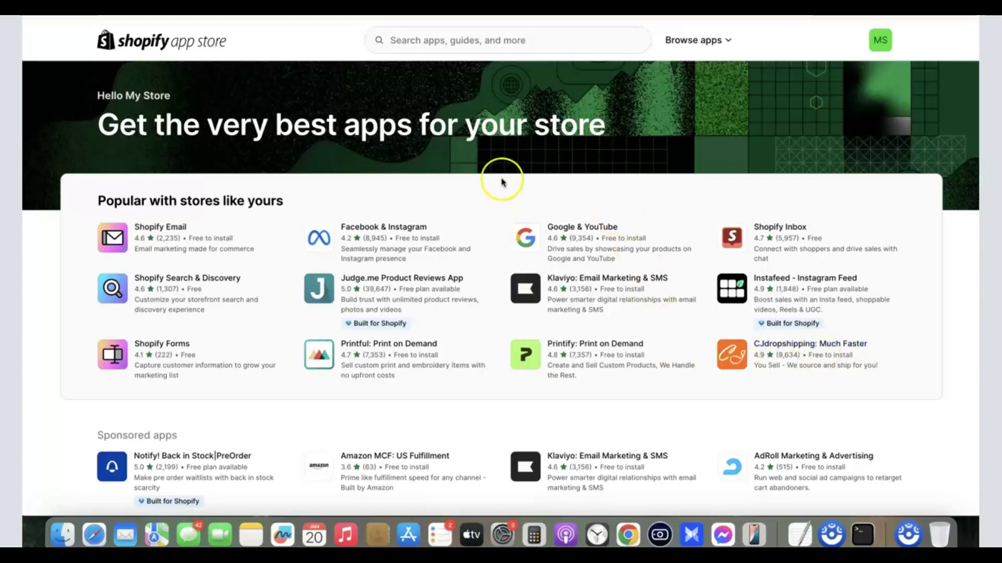
pyautogui.click(469, 41)
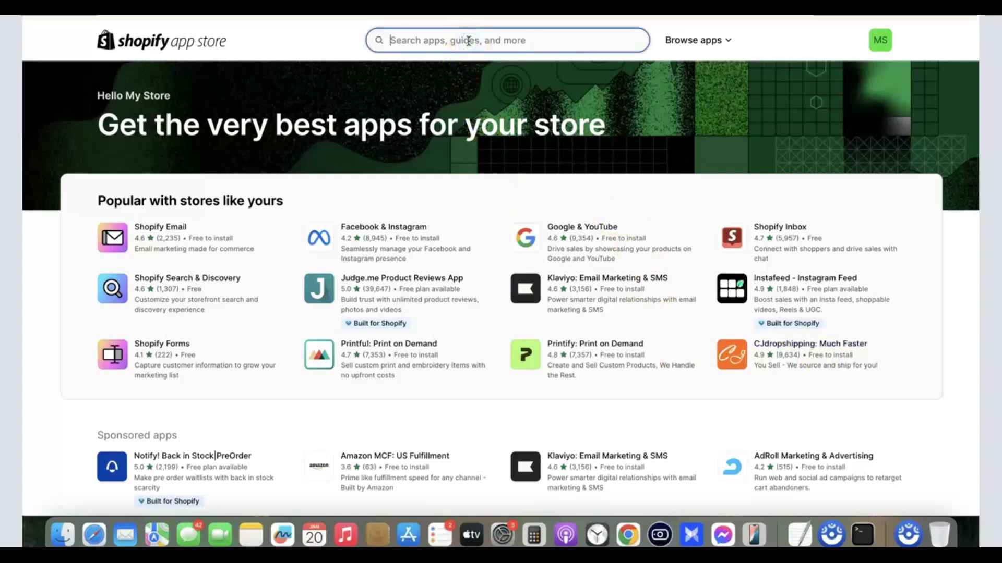
pyautogui.write('Dser')
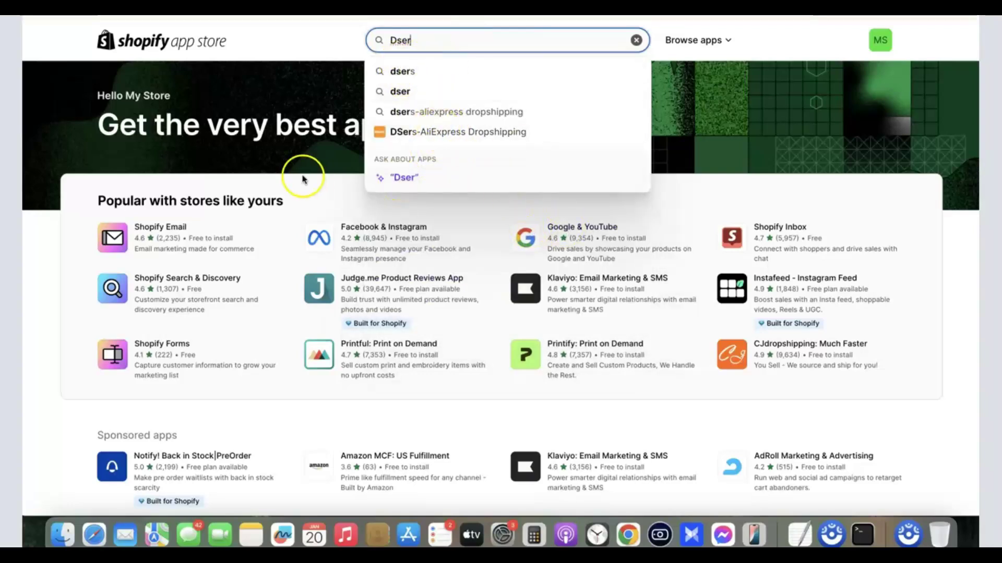
pyautogui.click(428, 132)
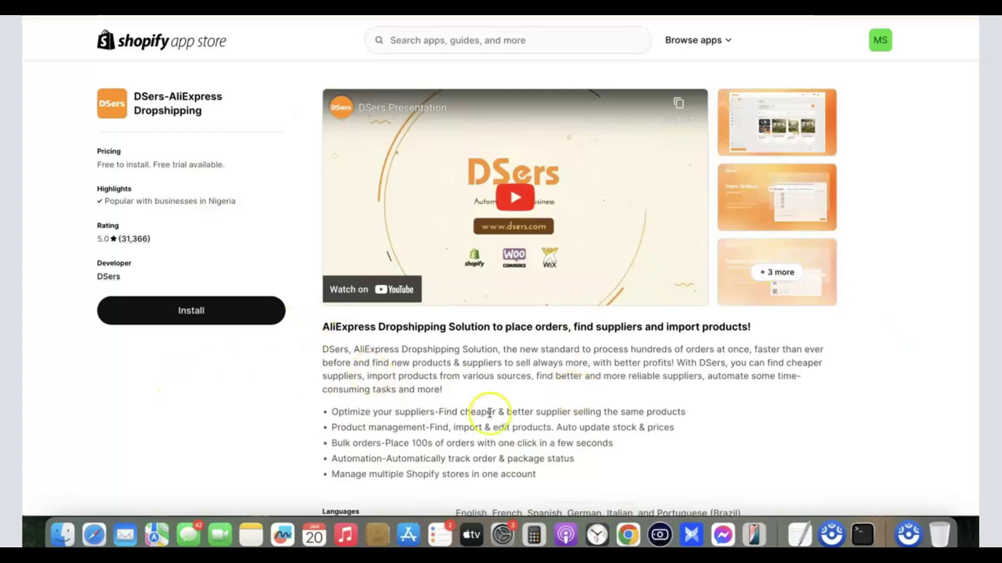
# Install DSers-AliExpress Dropshipping, approving its access to customer and store data
pyautogui.click(191, 316)
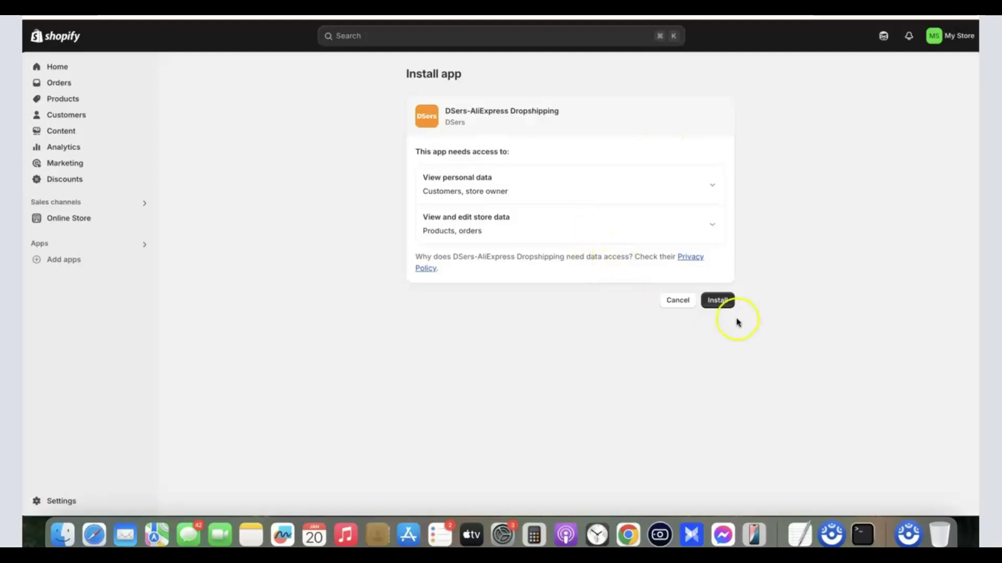
pyautogui.click(724, 307)
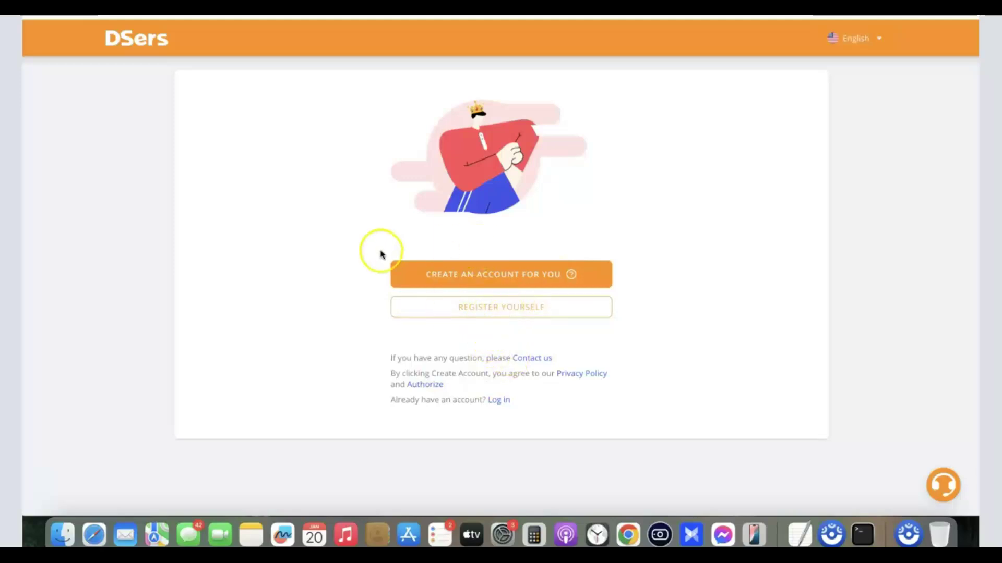
# Have DSers create an account automatically and choose the free Basic plan
pyautogui.click(476, 277)
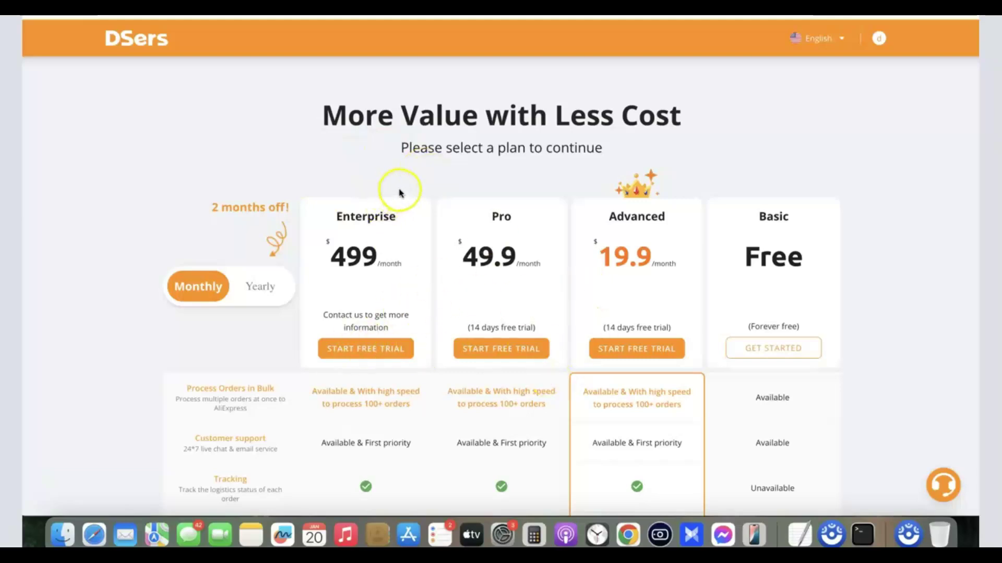
pyautogui.scroll(-2, 827, 166)
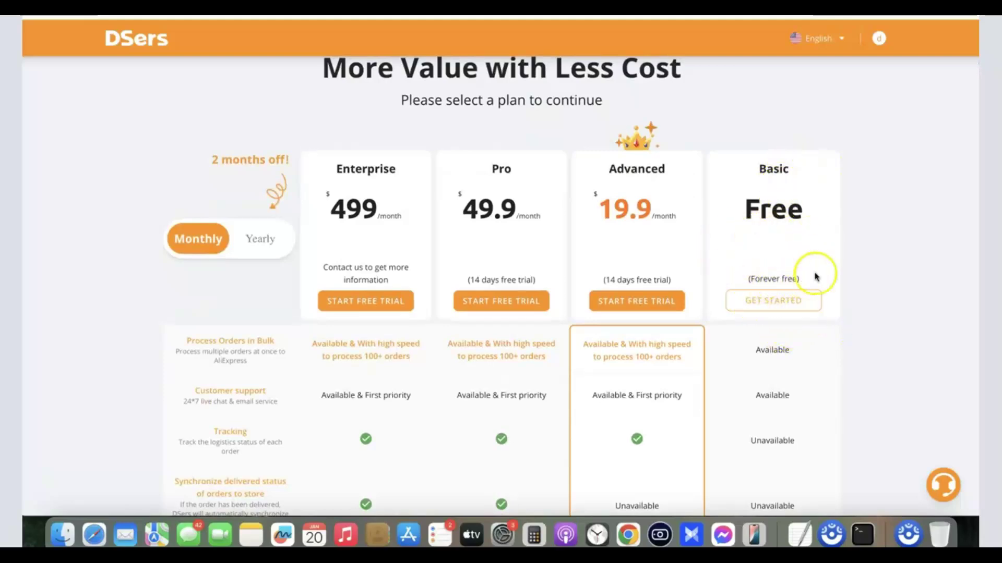
pyautogui.scroll(-1, 753, 257)
pyautogui.click(770, 284)
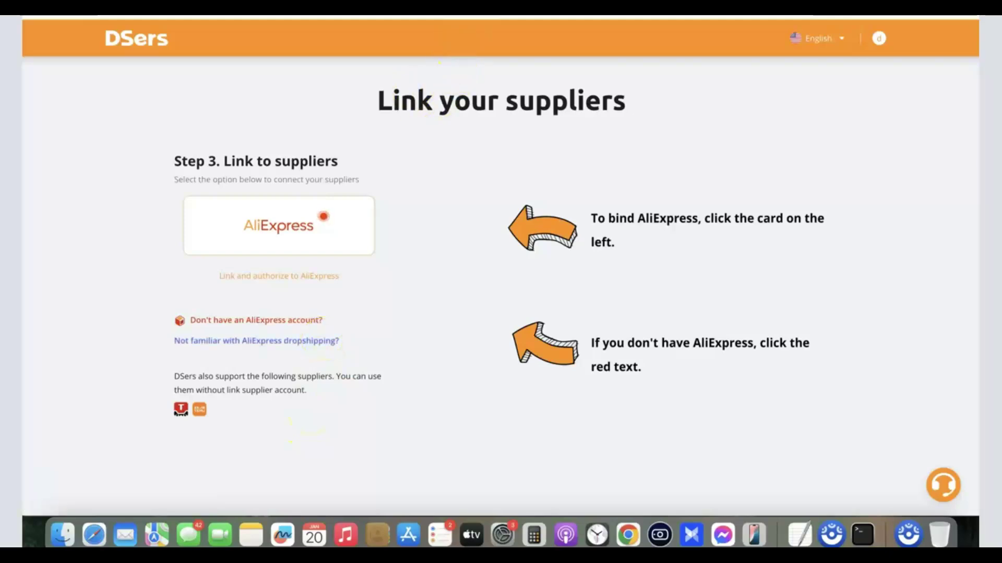
# In a new tab, search Google for 'Aliexpress' and open the official AliExpress site
pyautogui.press('super+t')
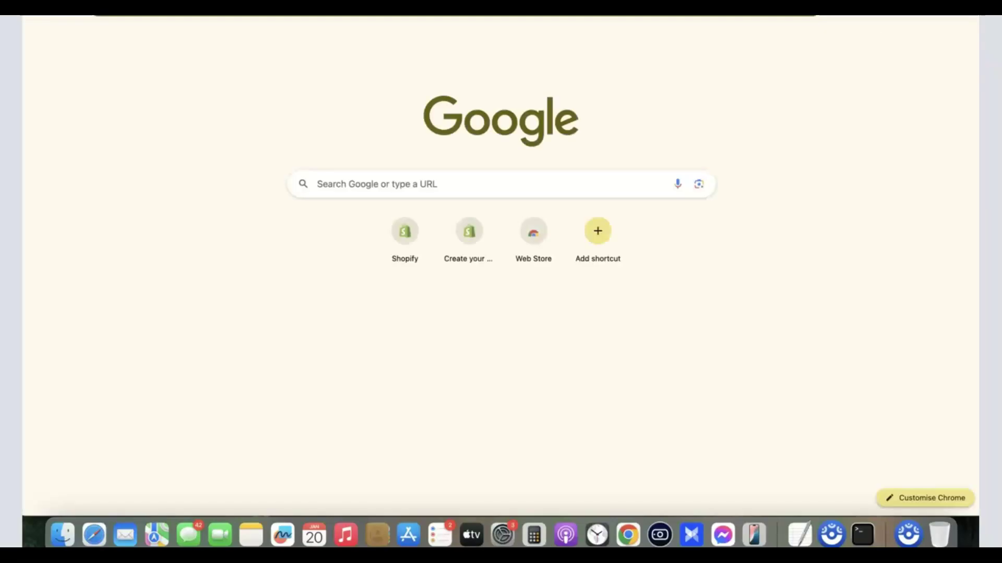
pyautogui.press('super+l')
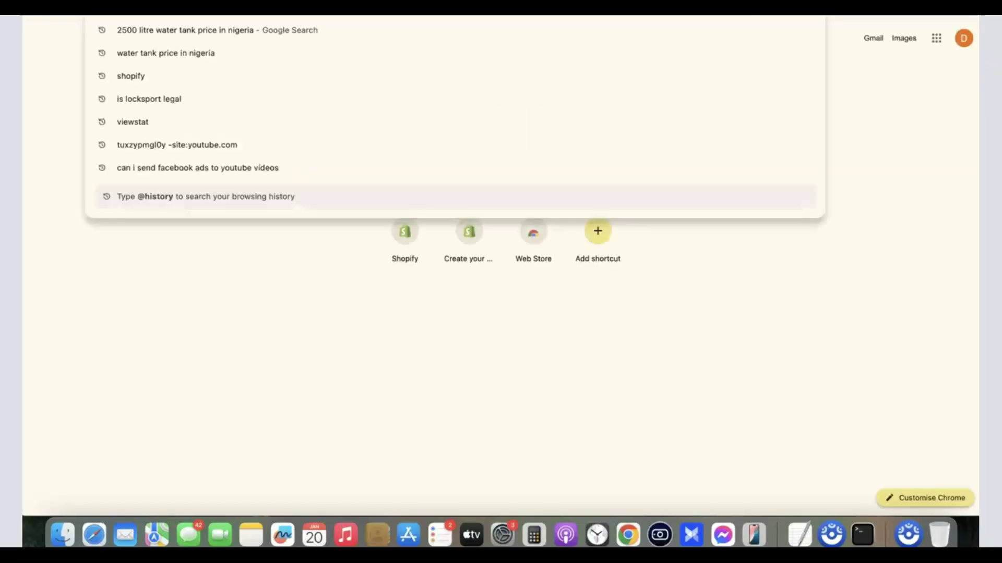
pyautogui.write('Ali')
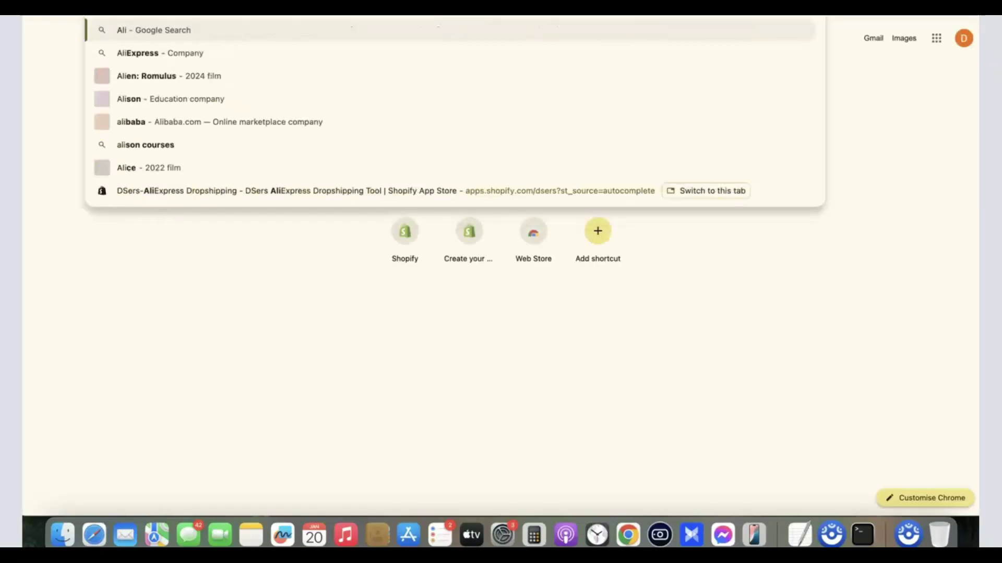
pyautogui.write('express')
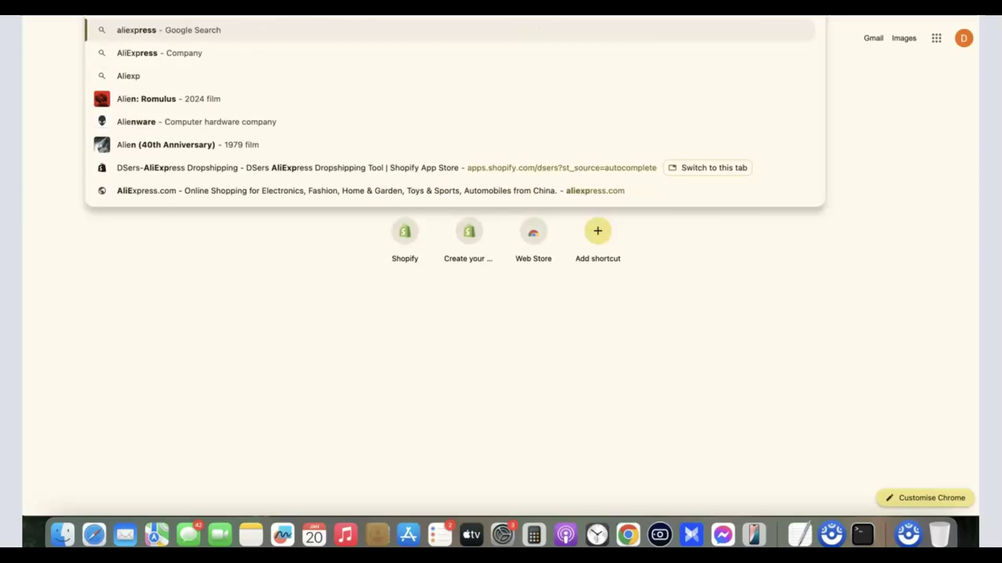
pyautogui.press('Return')
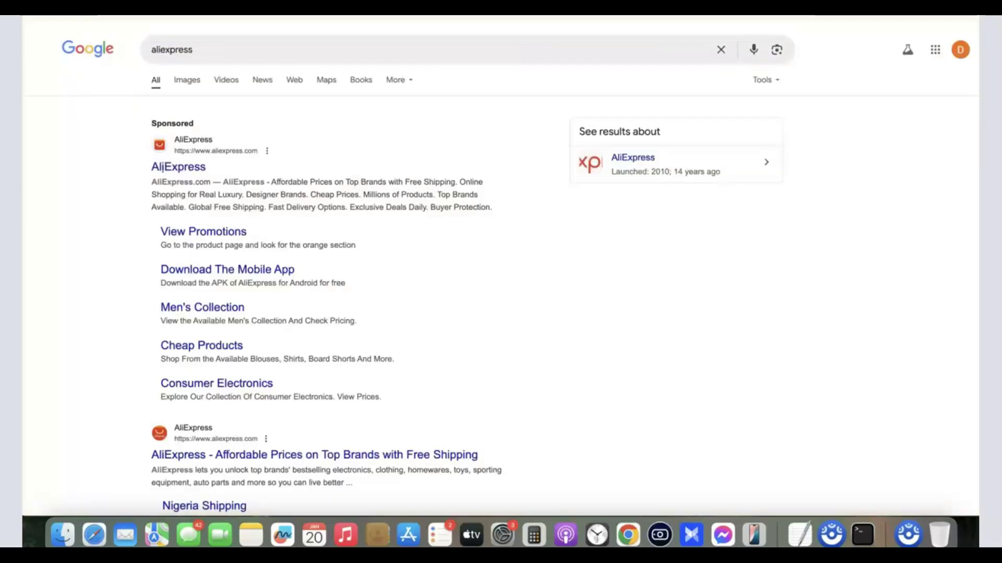
pyautogui.scroll(-3, 351, 202)
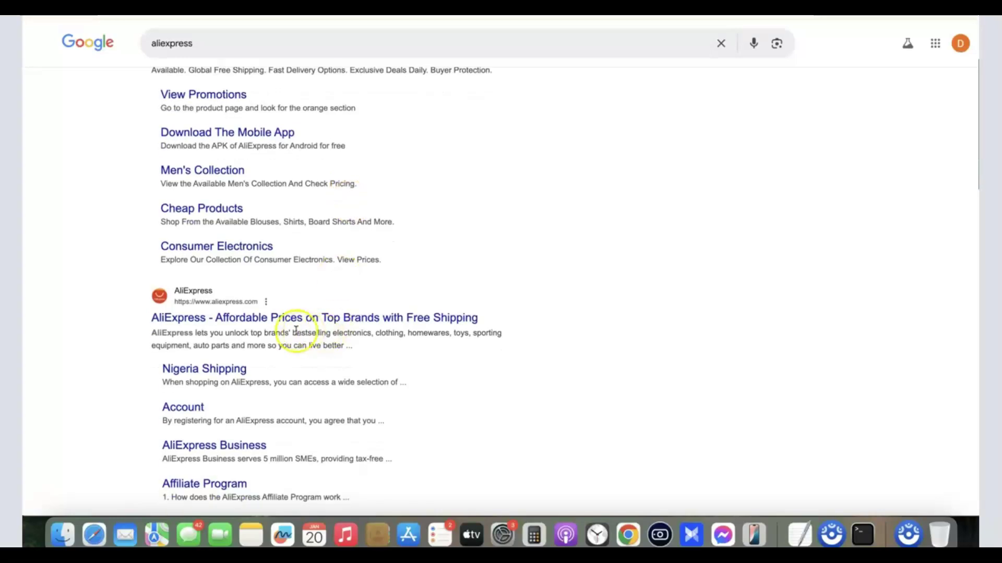
pyautogui.click(261, 319)
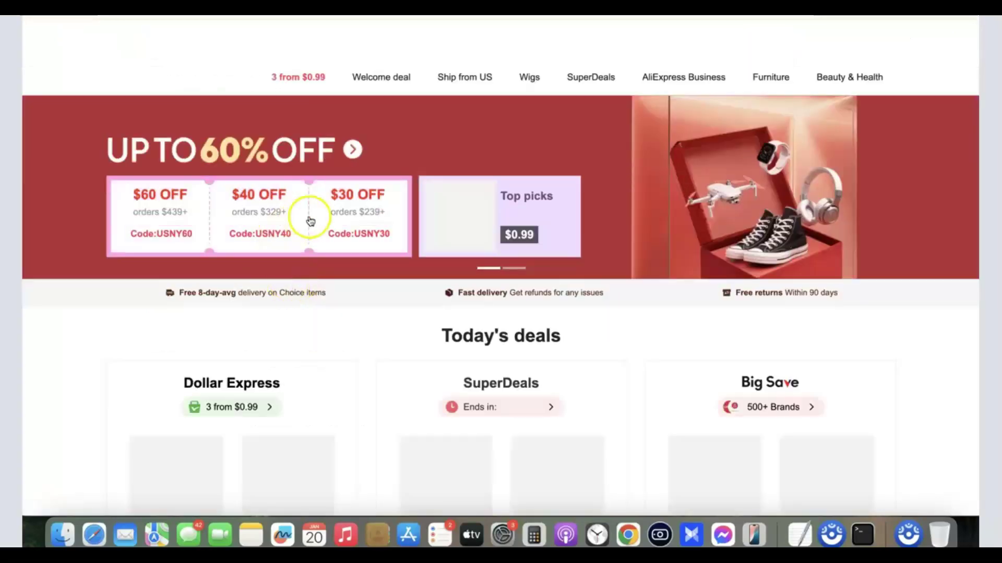
# Sign in to AliExpress with the account e-mail and pasted password
pyautogui.click(794, 45)
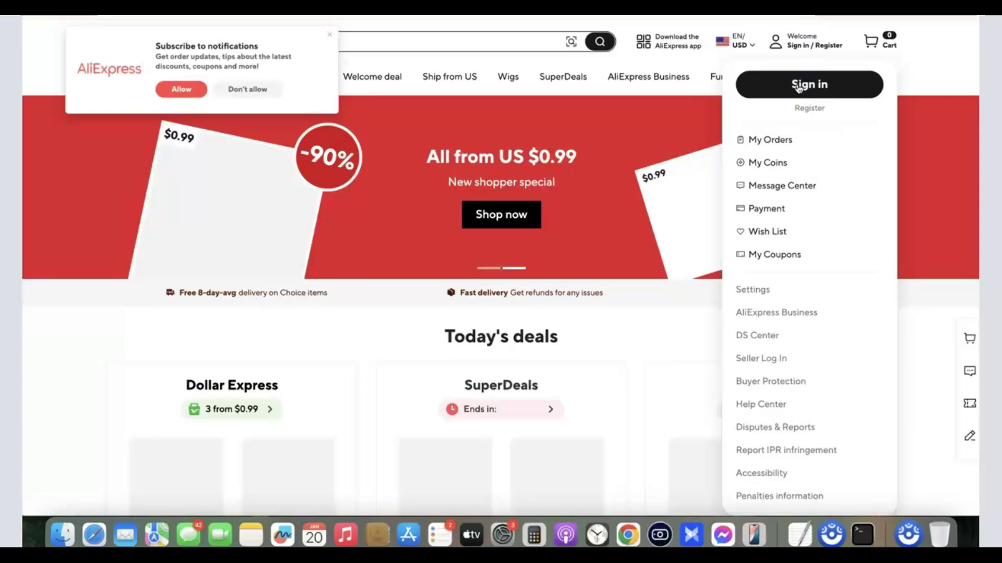
pyautogui.click(799, 85)
pyautogui.click(516, 198)
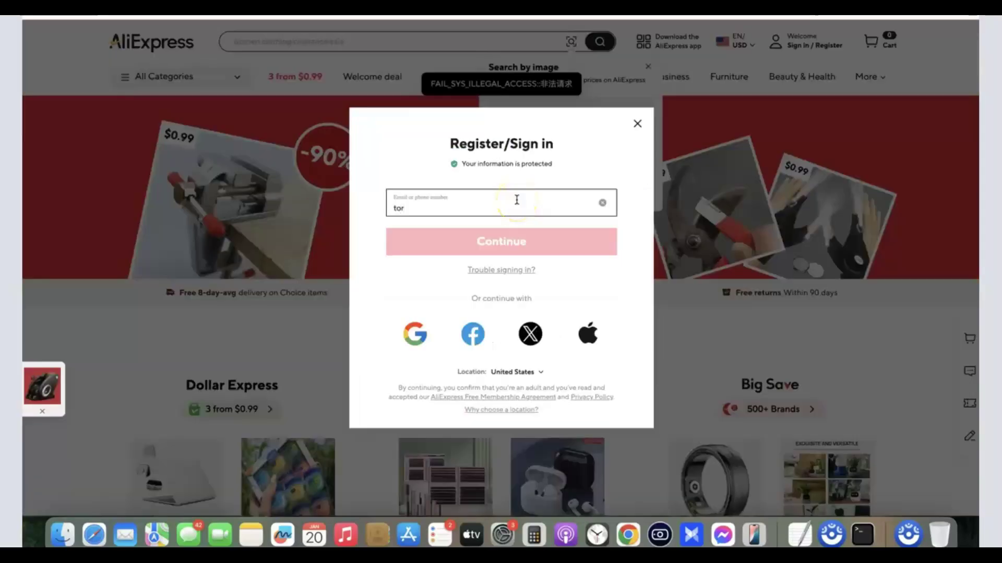
pyautogui.click(479, 243)
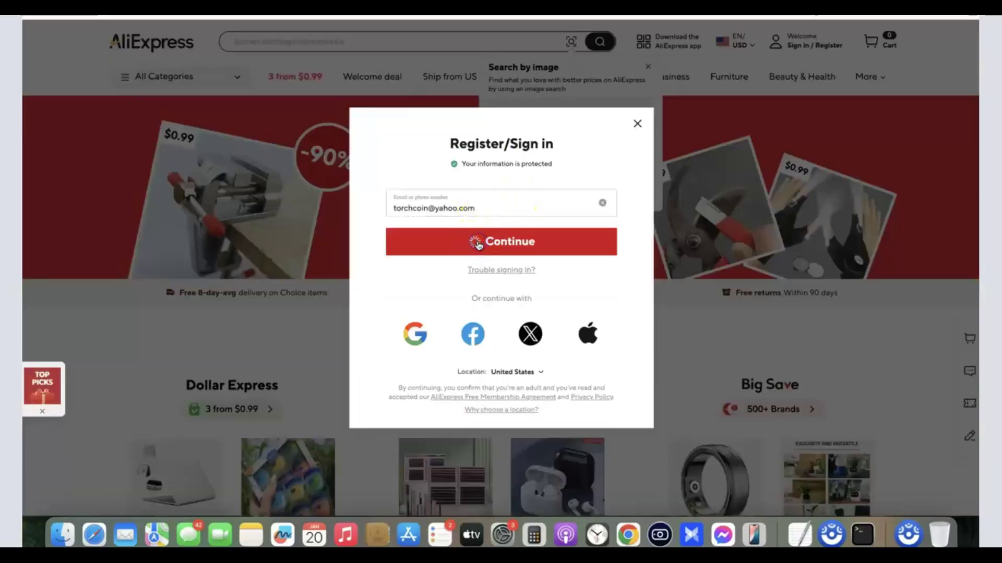
pyautogui.click(446, 237)
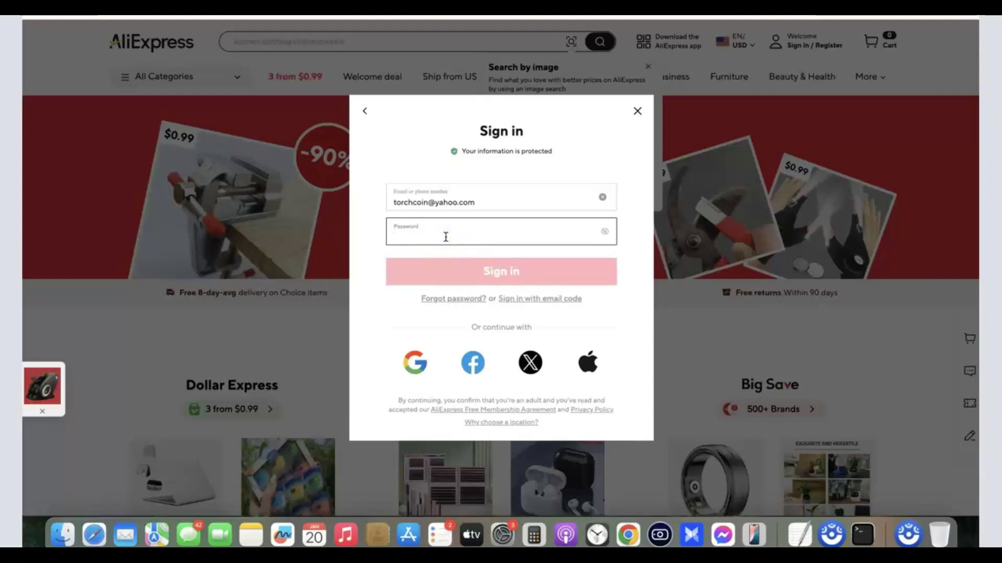
pyautogui.press('super+v')
pyautogui.click(496, 272)
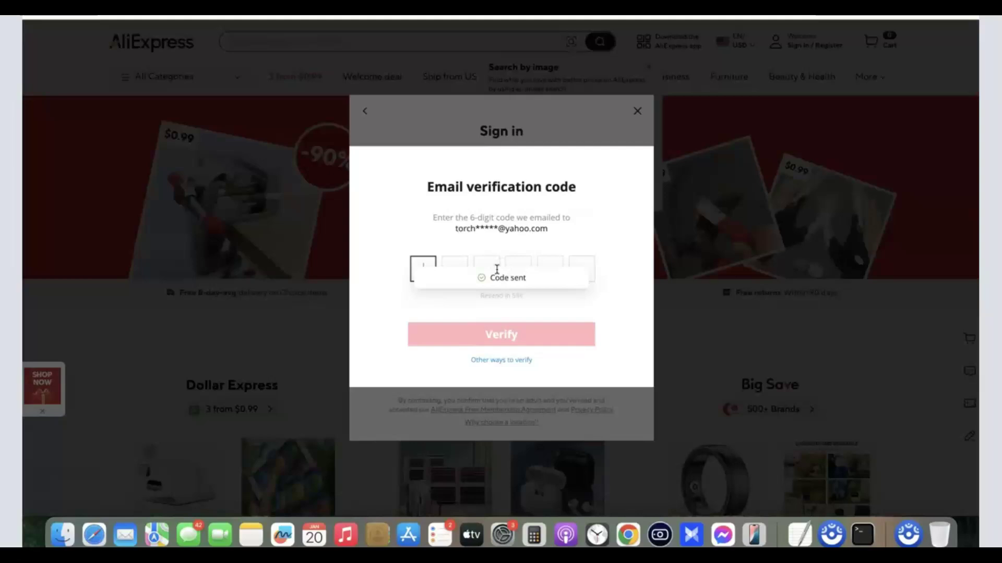
# Enter the emailed 6-digit verification code, verify, and save the password in Chrome
pyautogui.click(482, 269)
pyautogui.click(446, 254)
pyautogui.click(423, 256)
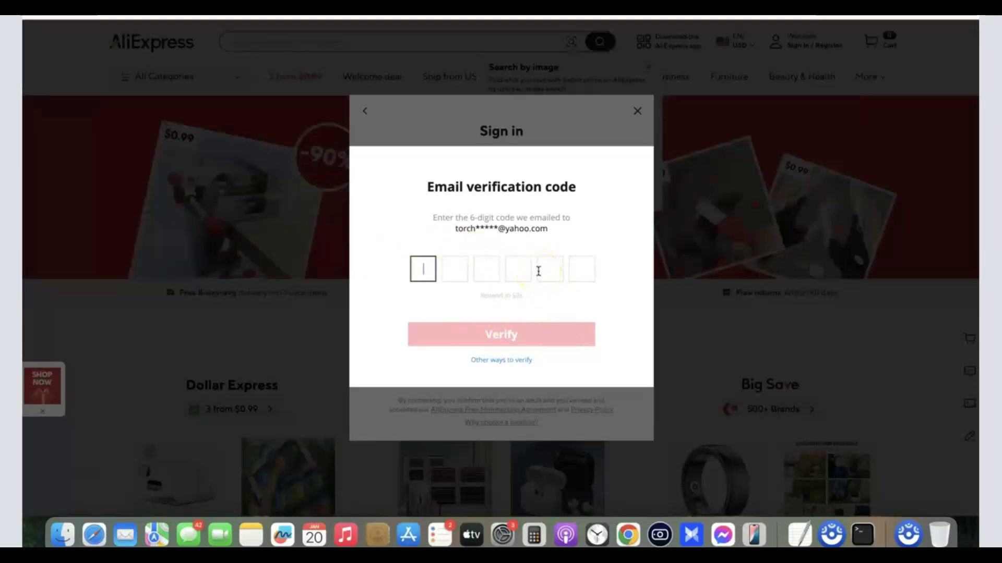
pyautogui.click(533, 279)
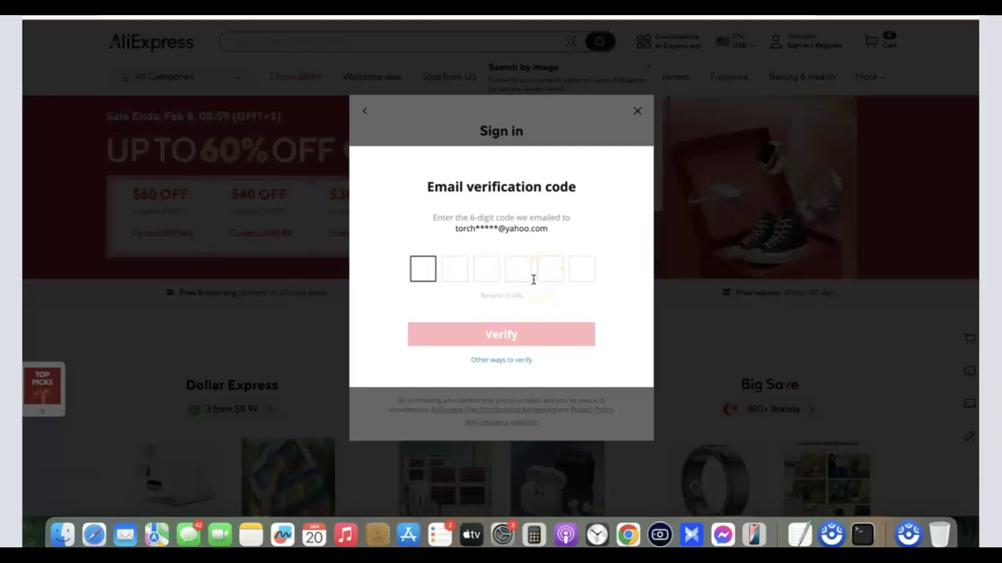
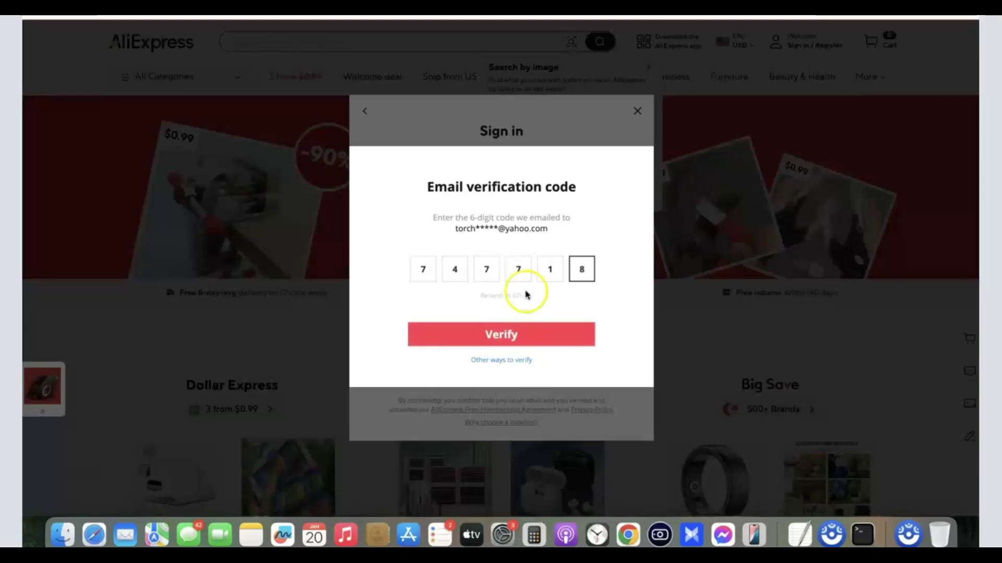
pyautogui.click(500, 336)
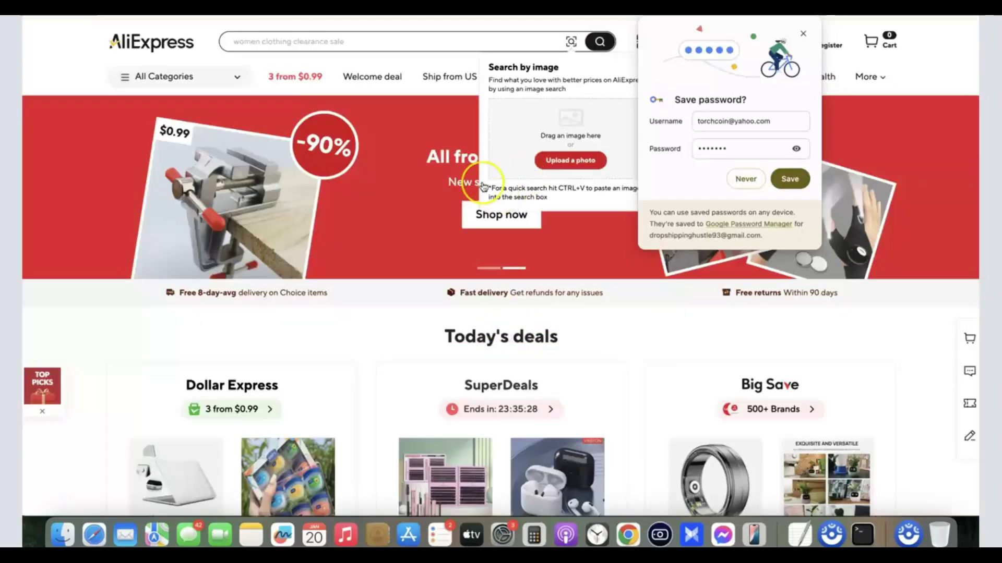
pyautogui.click(788, 179)
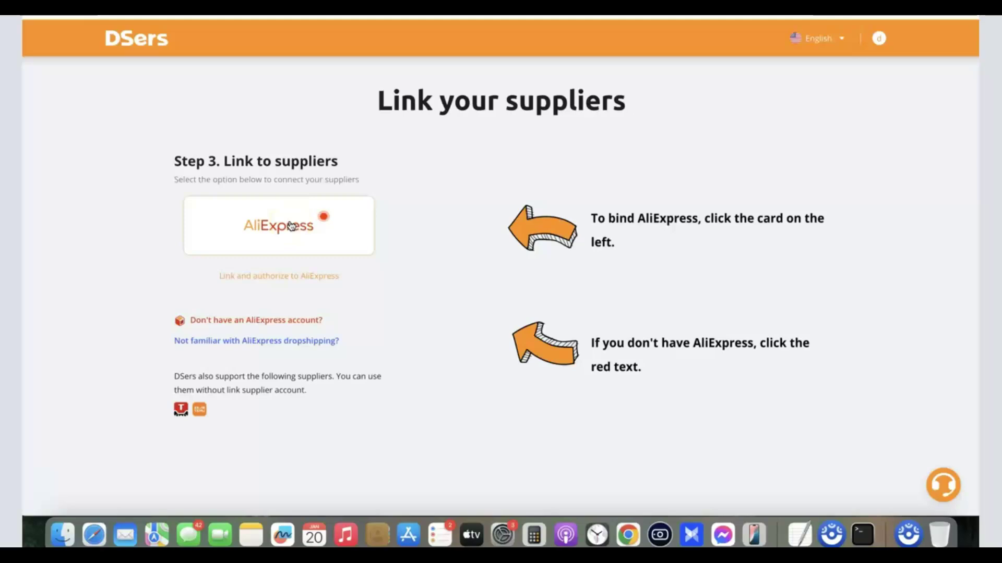
# Link the AliExpress supplier account to DSers by logging in and authorizing access
pyautogui.click(292, 226)
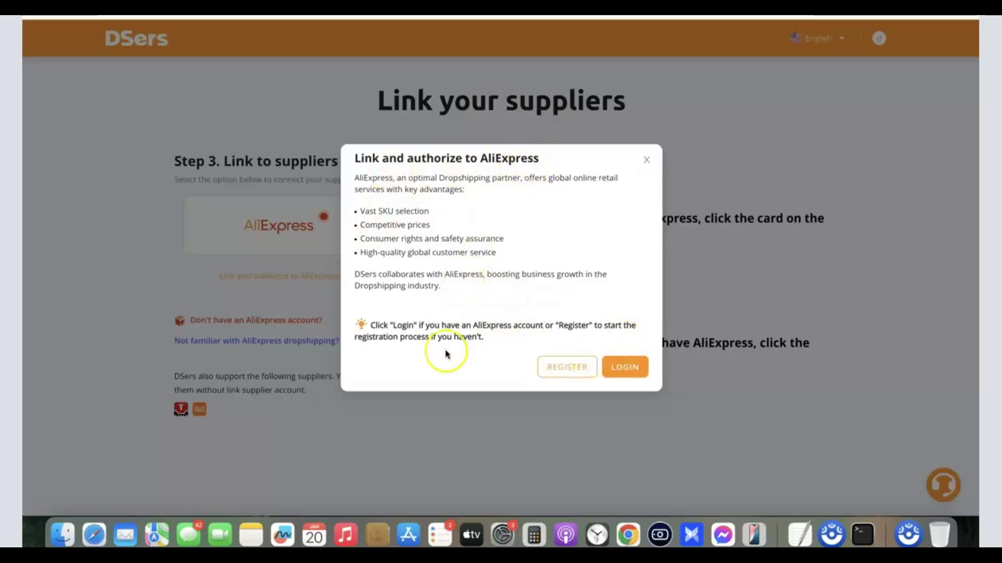
pyautogui.click(624, 367)
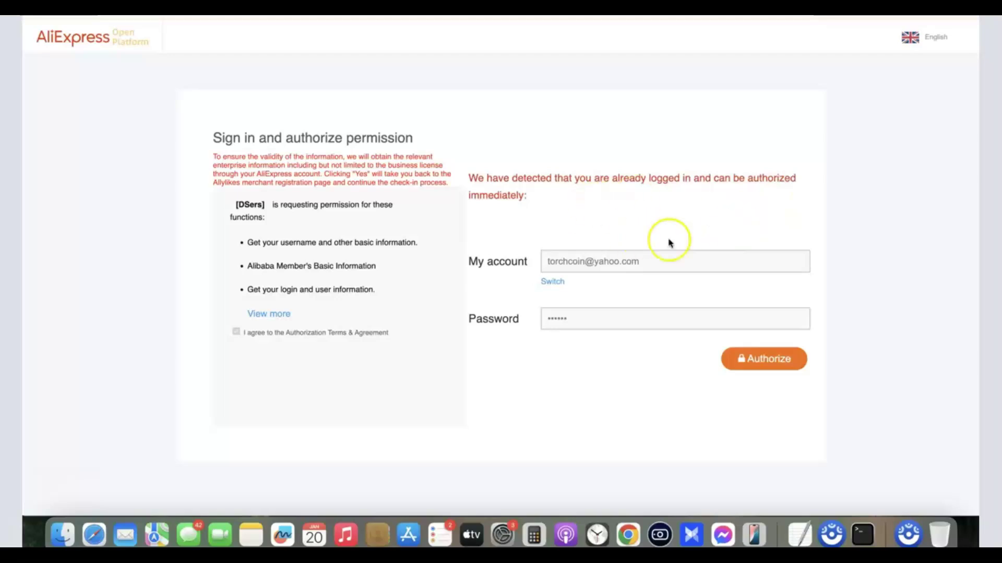
pyautogui.click(766, 360)
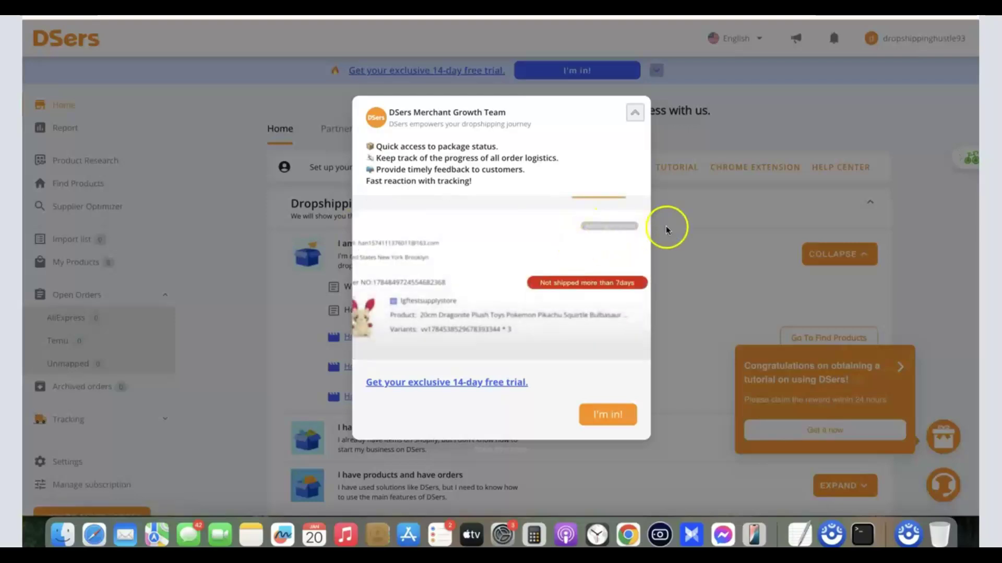
# Close the Merchant Growth Team welcome popup and go to the Find Products page
pyautogui.click(637, 114)
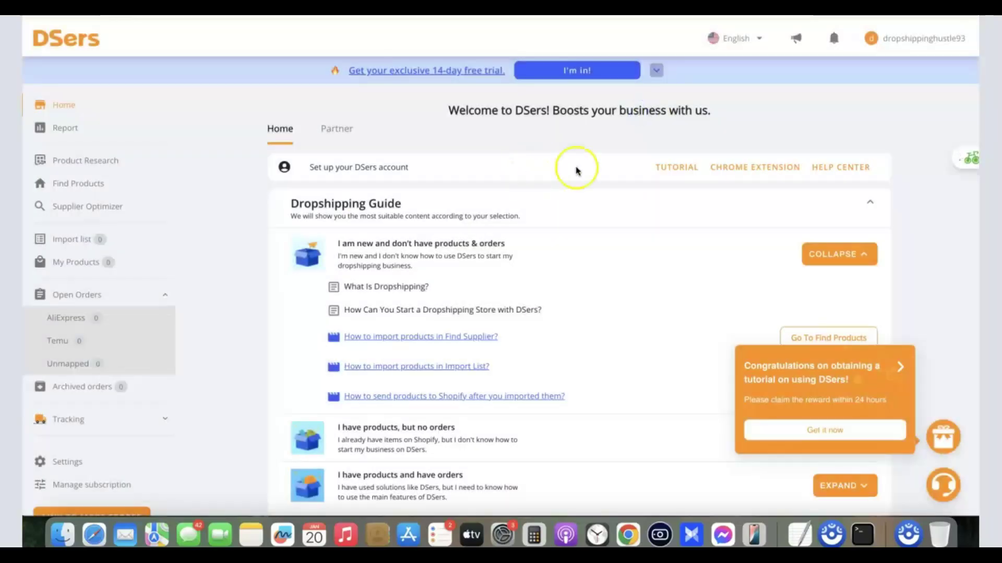
pyautogui.scroll(-3, 657, 330)
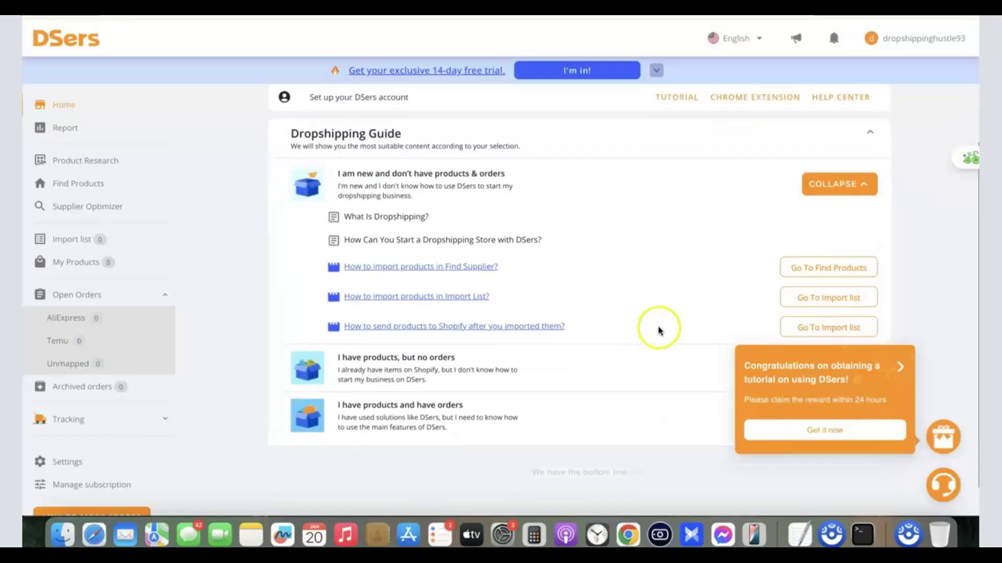
pyautogui.scroll(3, 731, 344)
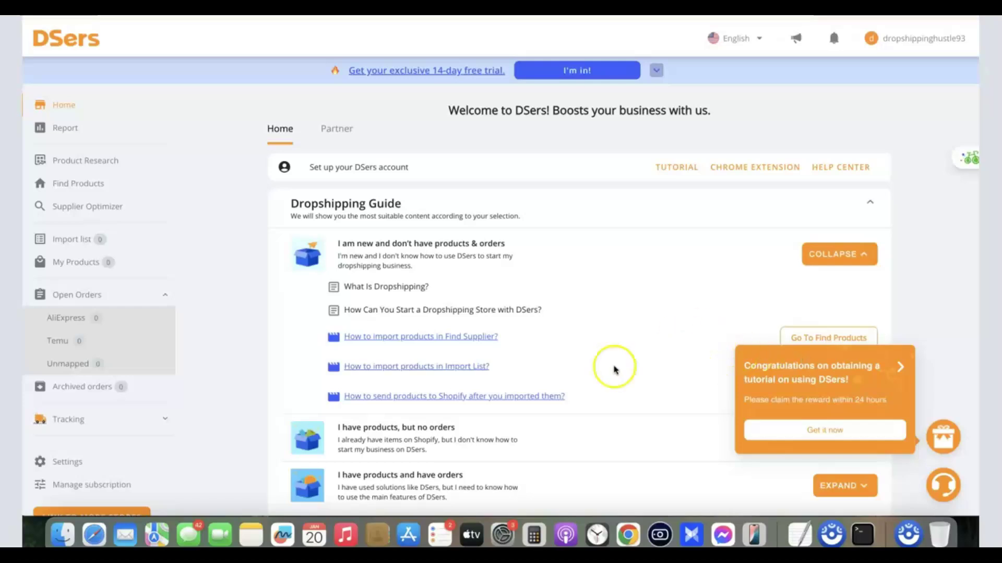
pyautogui.click(77, 184)
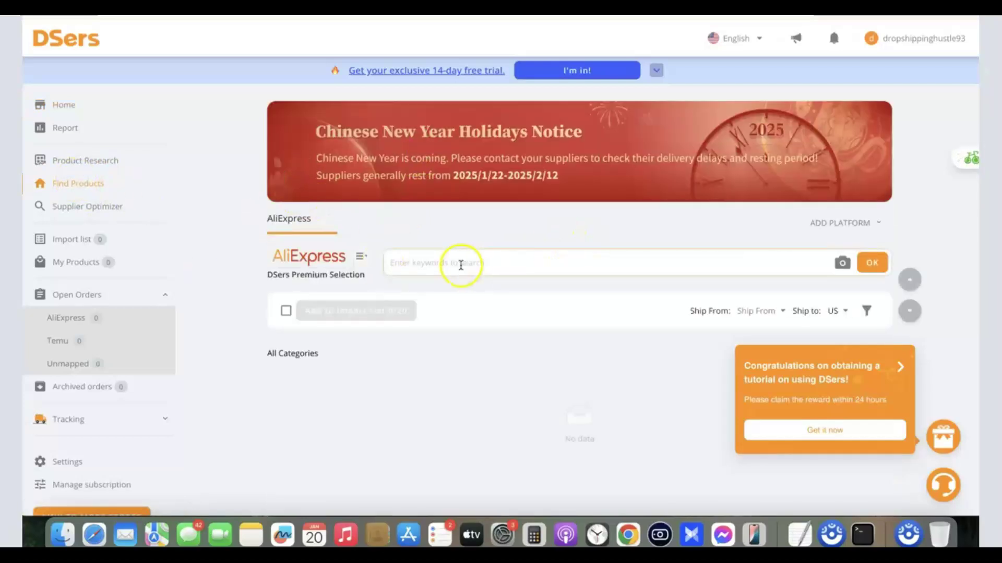
# Filter the AliExpress listings to the Toys & Hobbies > Outdoor Fun & Sports category
pyautogui.click(355, 258)
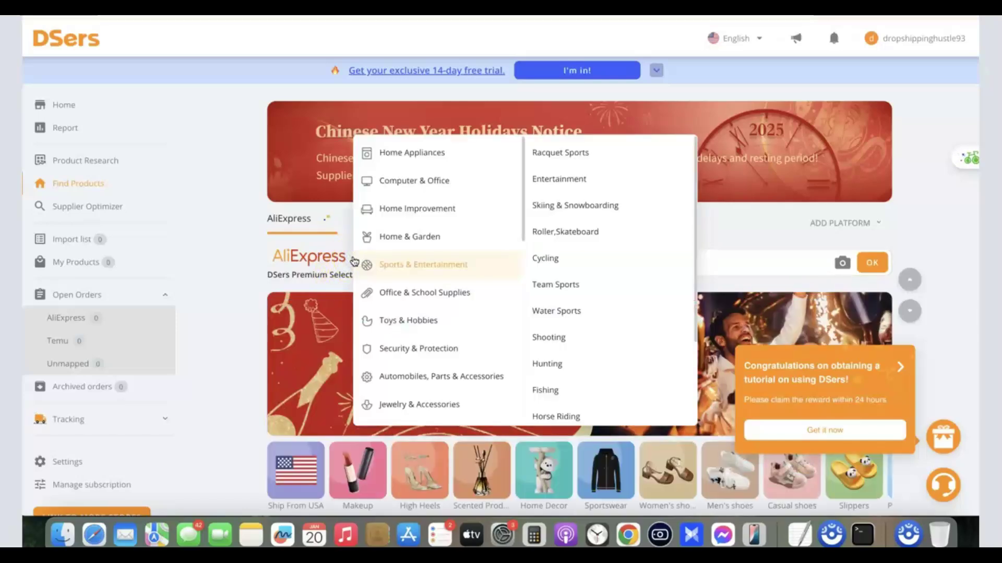
pyautogui.scroll(-1, 355, 261)
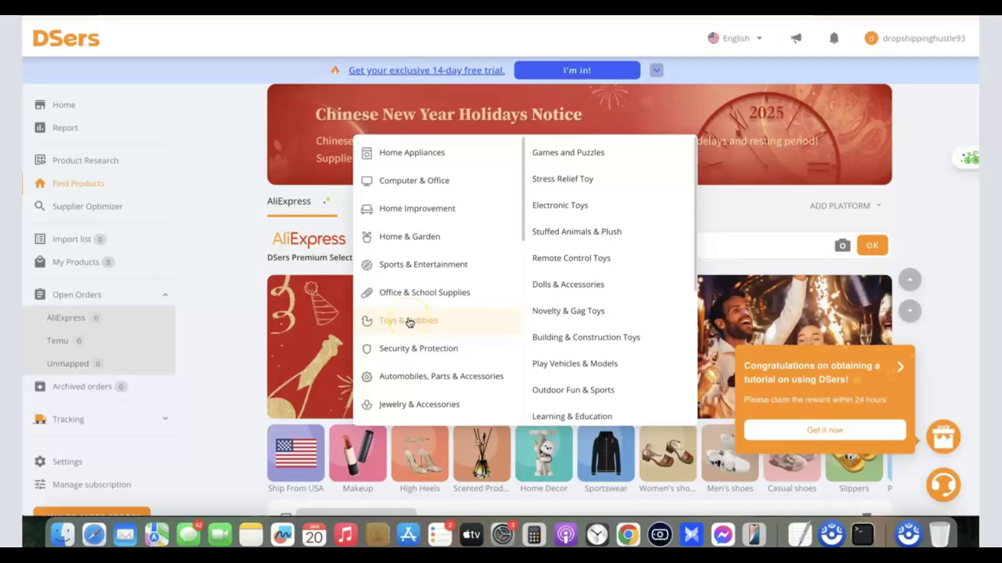
pyautogui.click(573, 389)
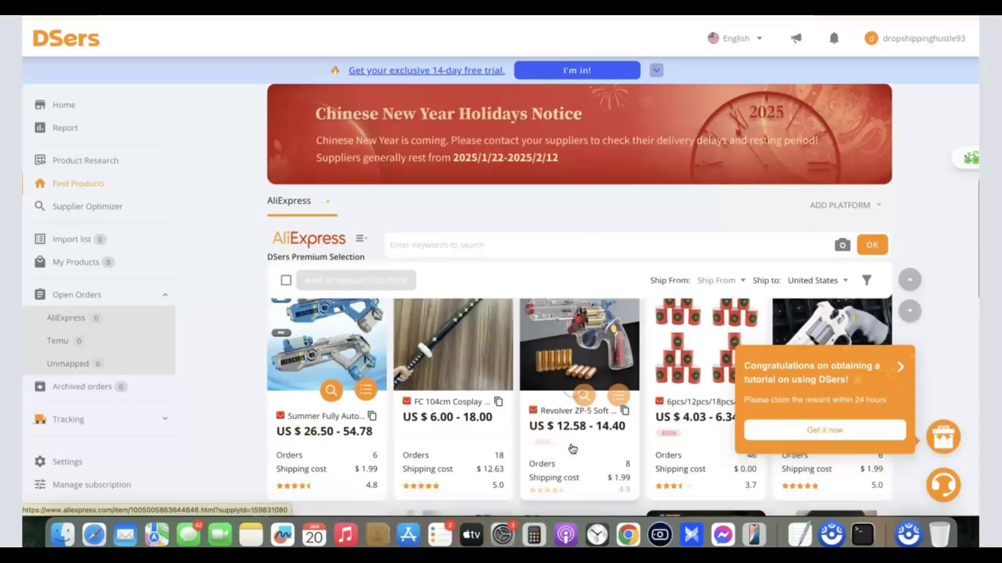
# Browse the Outdoor Fun & Sports product grid, such as the 12 Pcs Inflatable balls
pyautogui.scroll(-3, 933, 225)
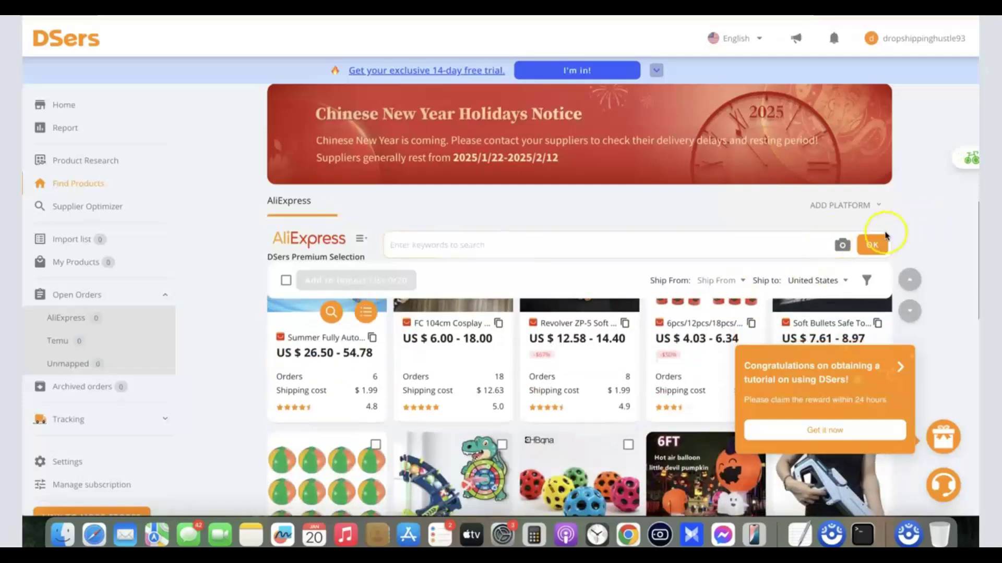
pyautogui.scroll(-10, 591, 407)
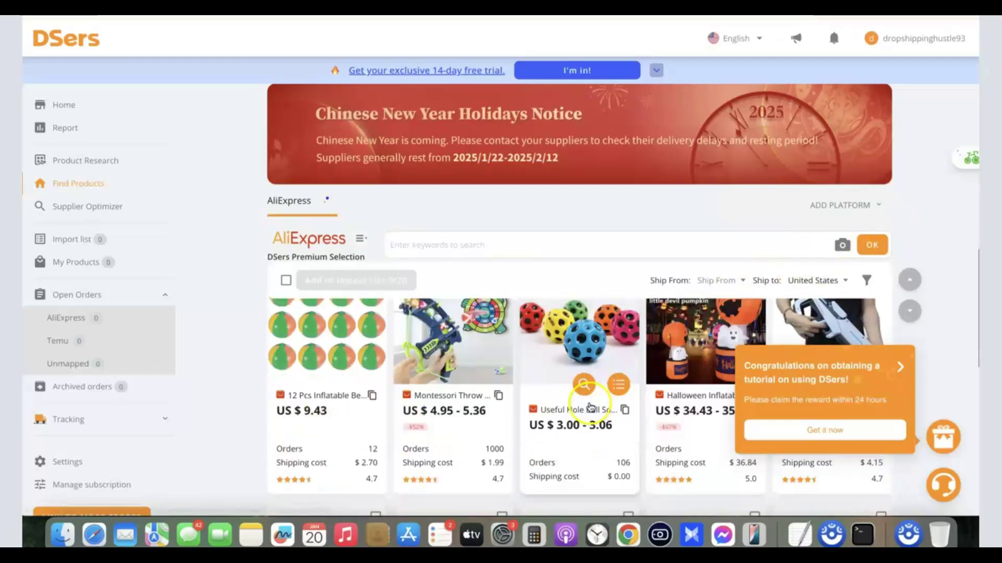
pyautogui.scroll(-5, 557, 394)
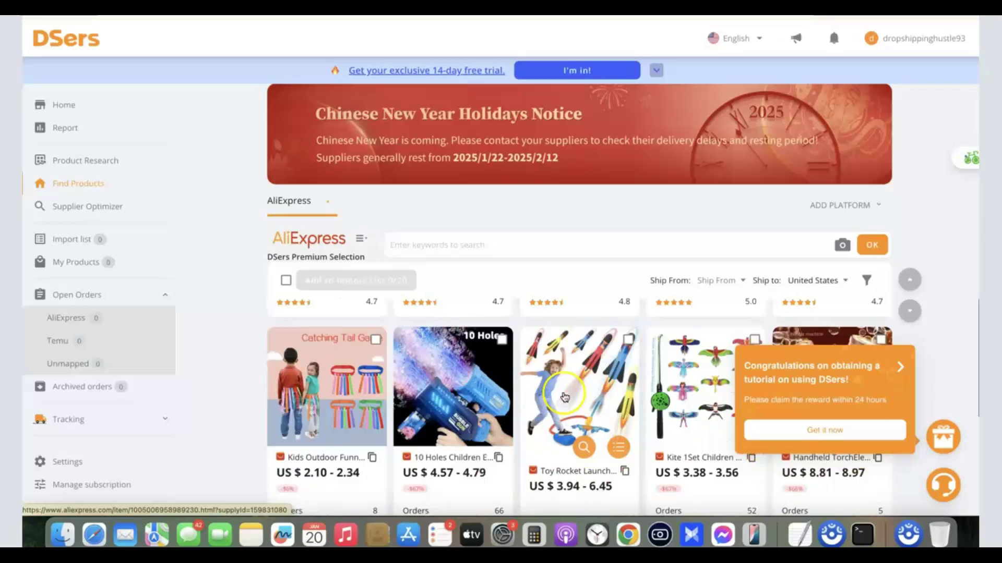
pyautogui.scroll(8, 561, 393)
pyautogui.scroll(10, 563, 392)
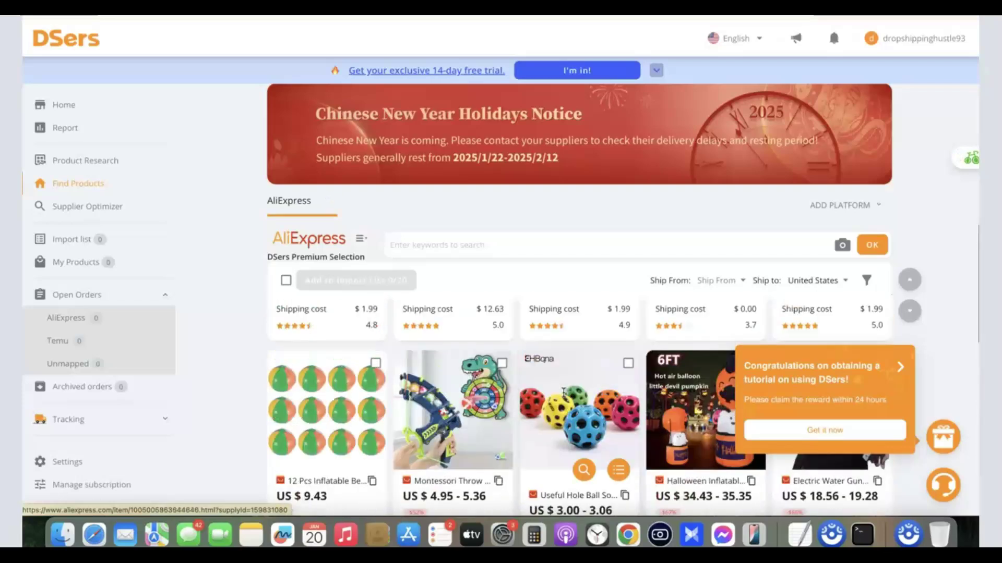
pyautogui.scroll(-4, 549, 395)
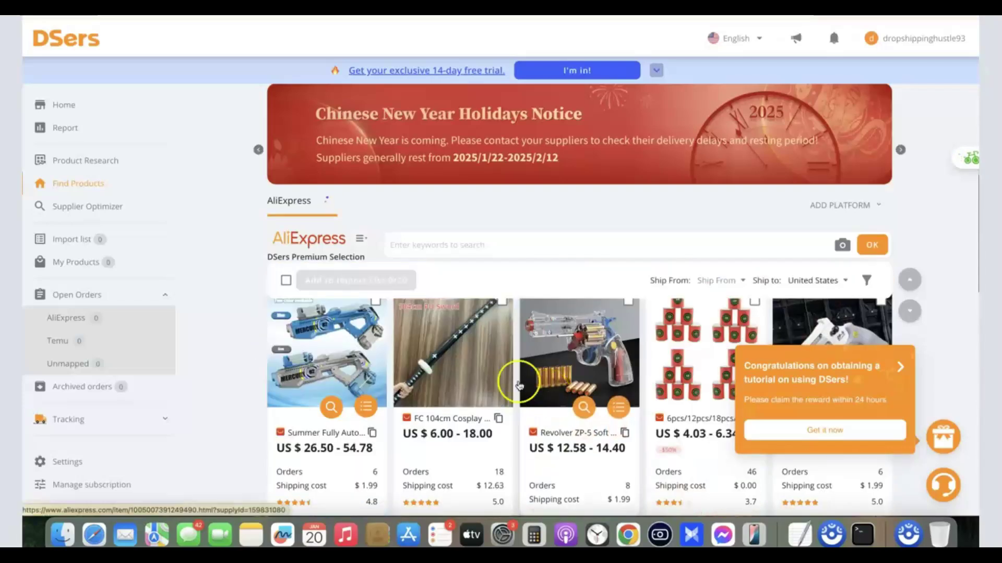
pyautogui.scroll(-2, 518, 416)
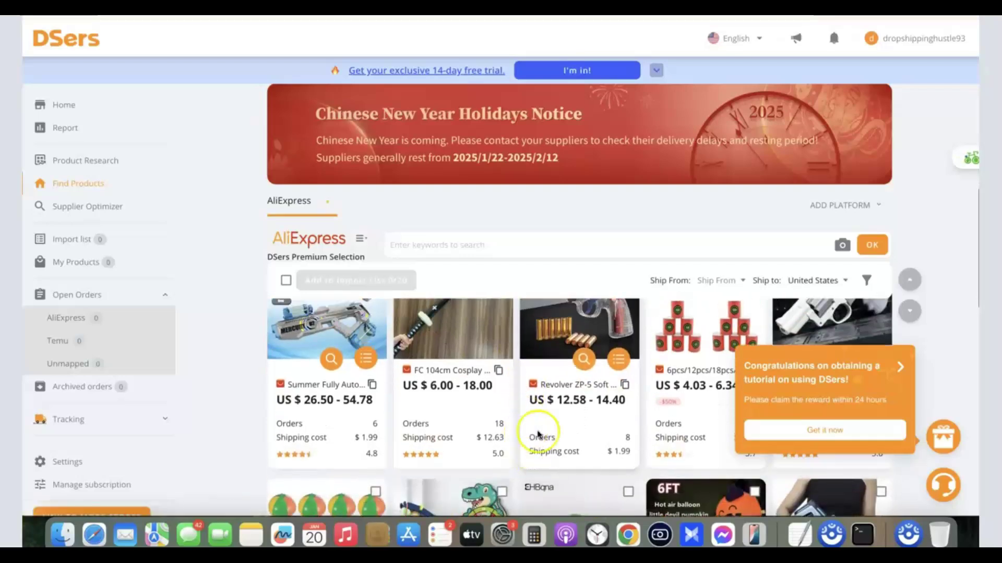
pyautogui.scroll(-3, 550, 433)
pyautogui.scroll(4, 574, 436)
pyautogui.scroll(-6, 723, 358)
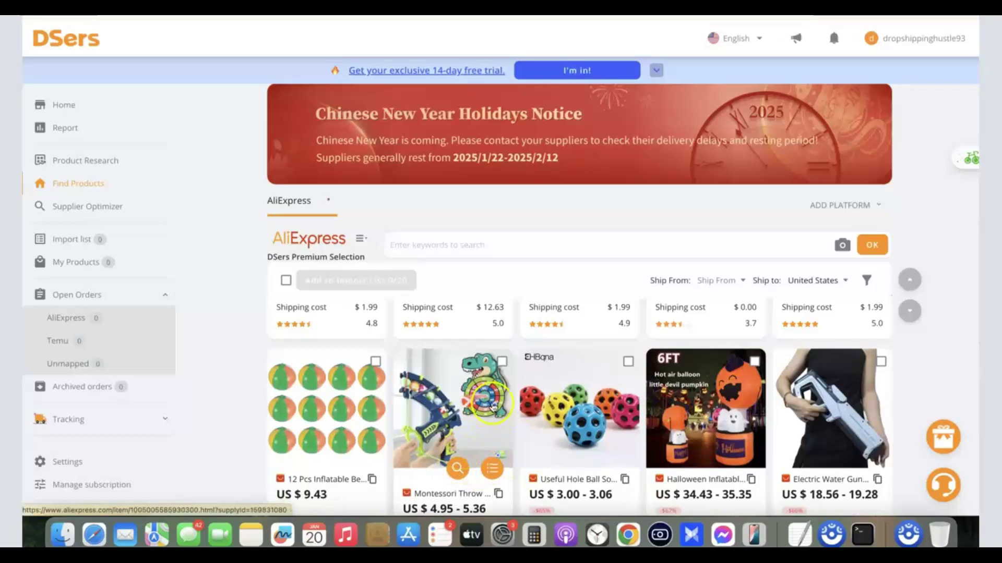
pyautogui.scroll(-1, 492, 405)
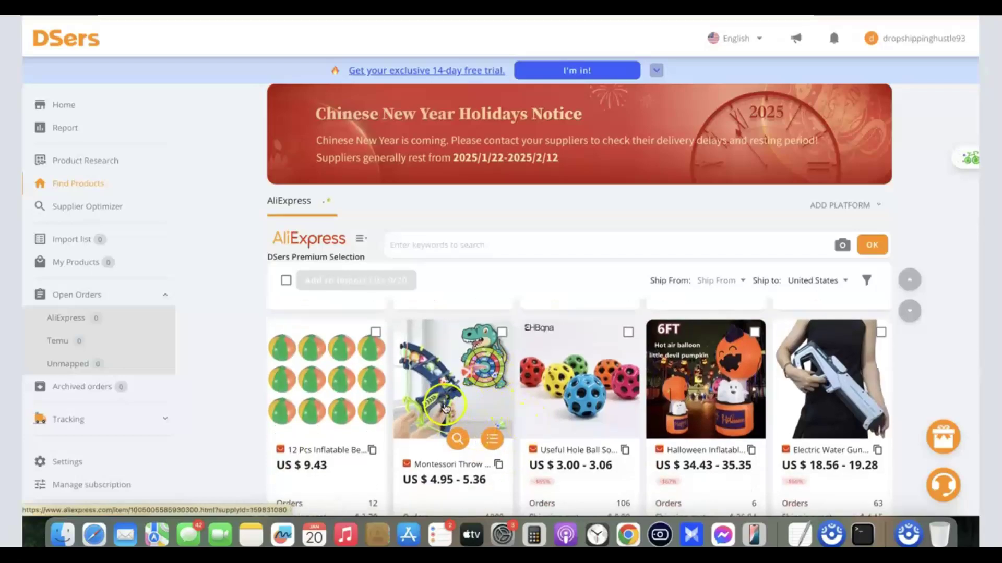
# Import the Montessori throwing toy in English, then go to the Import list to check it
pyautogui.click(455, 388)
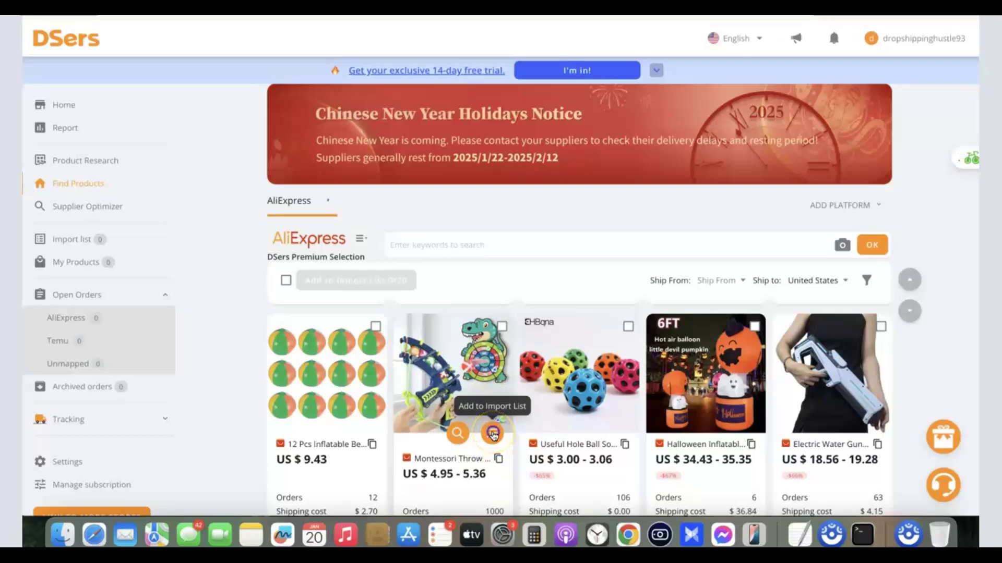
pyautogui.click(492, 434)
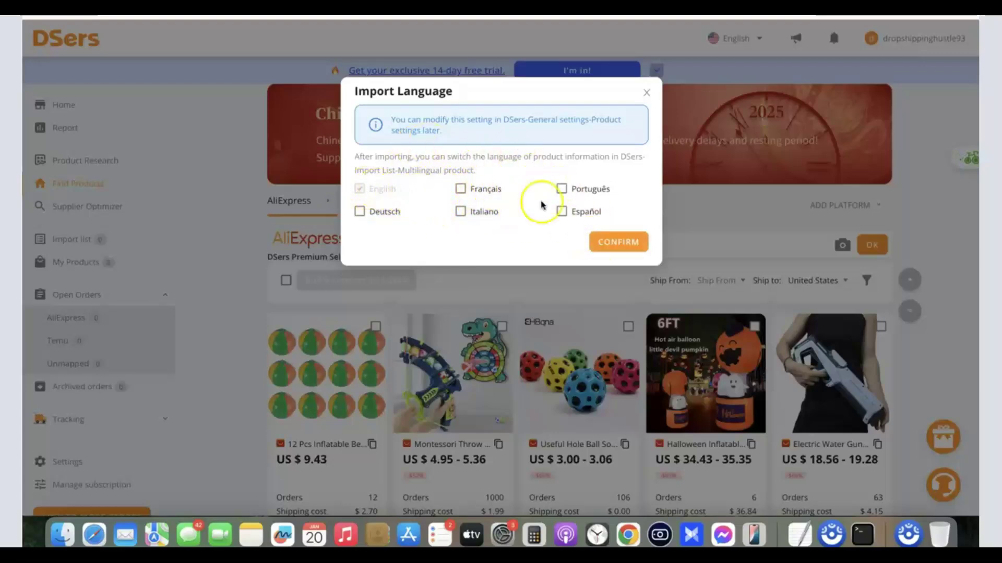
pyautogui.click(615, 243)
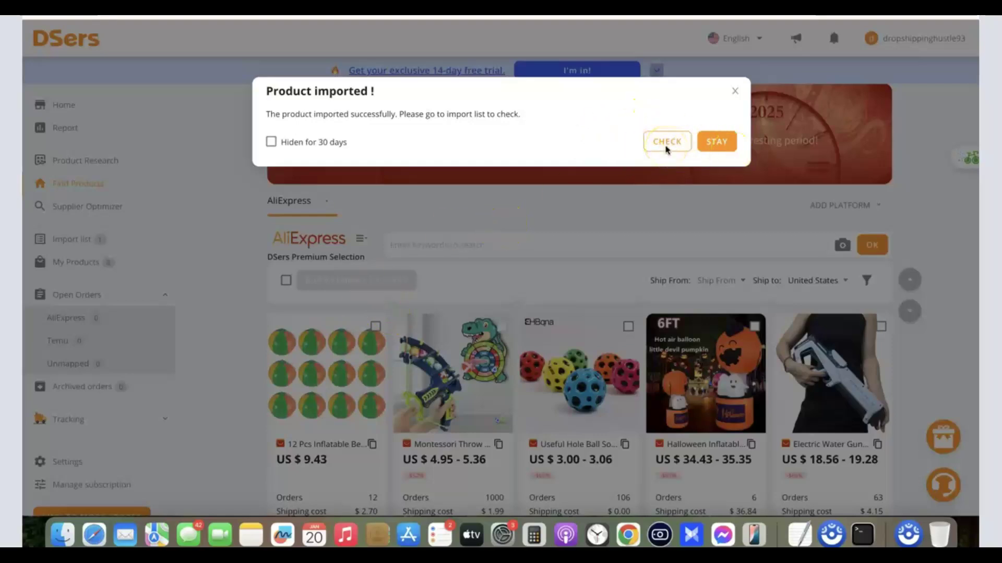
pyautogui.click(719, 141)
pyautogui.click(666, 142)
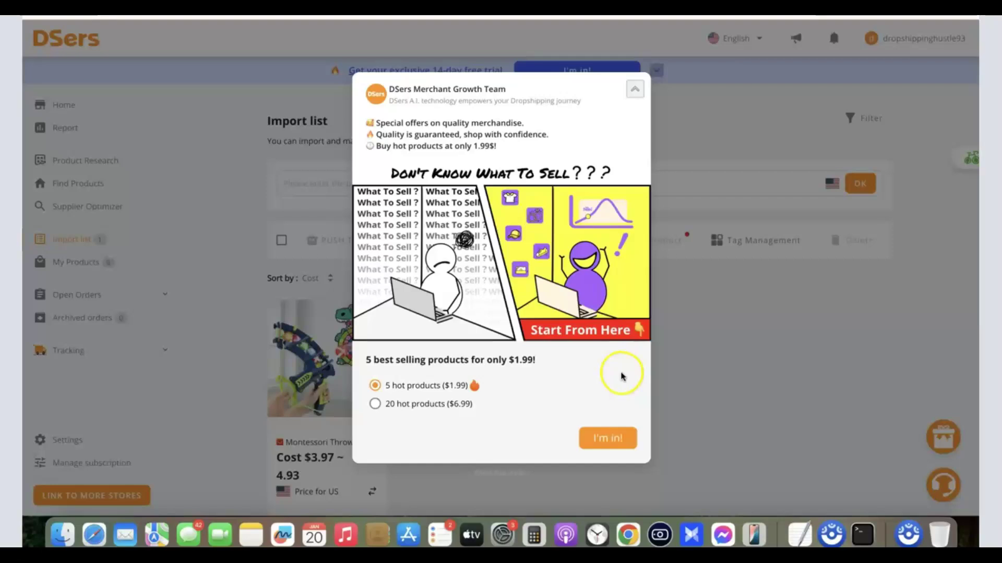
# Collapse the DSers promo popup and scroll down to the Montessori Throw toy card
pyautogui.click(634, 90)
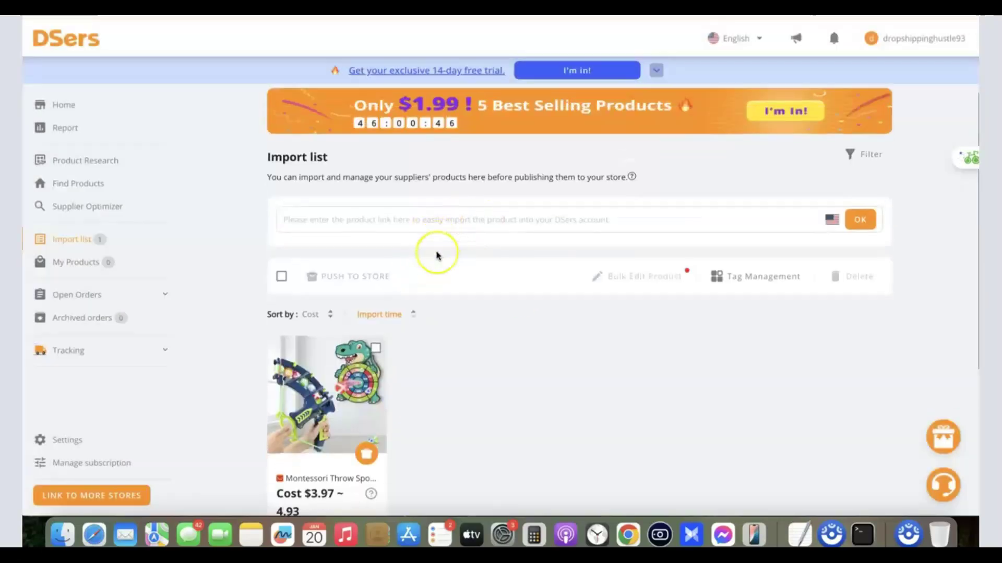
pyautogui.scroll(-5, 436, 253)
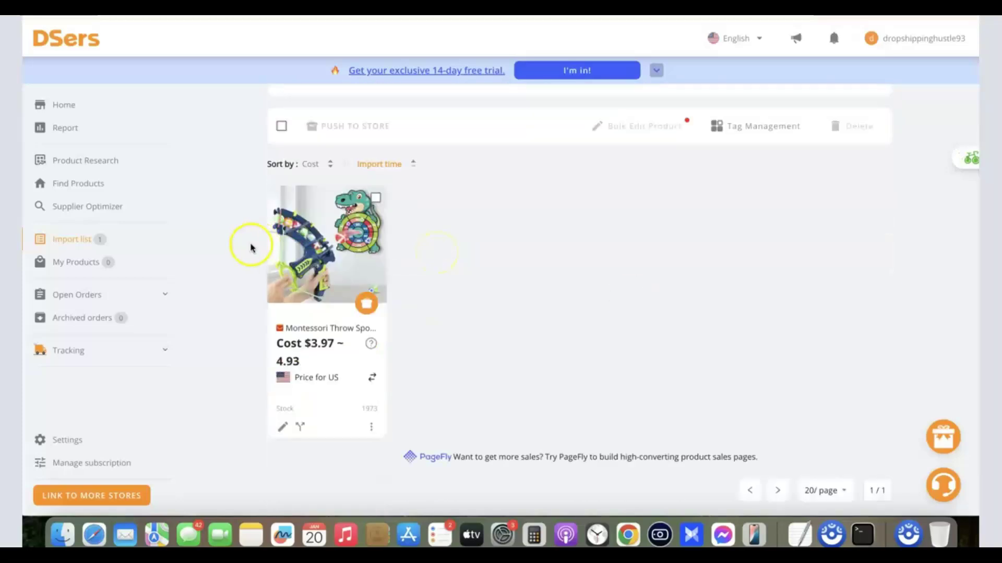
pyautogui.scroll(-2, 577, 251)
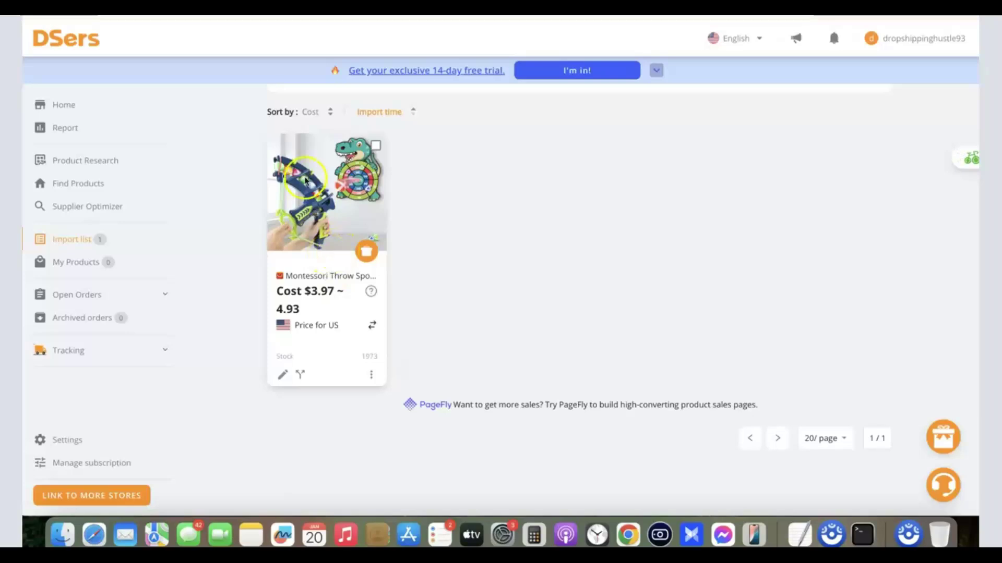
# Trim the title to 'Montessori Educational Children's Outdoor Game toy' and save it
pyautogui.click(284, 375)
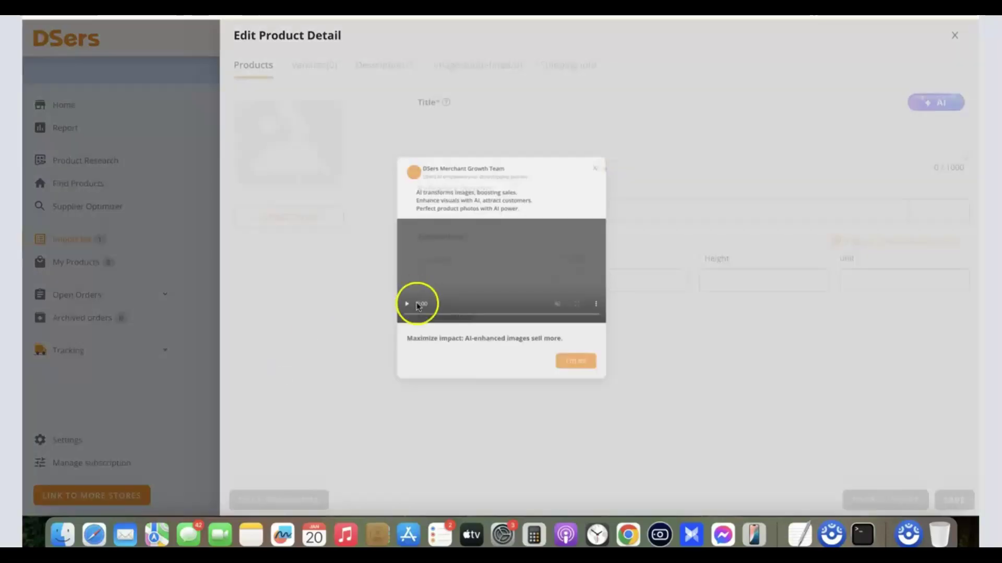
pyautogui.press('Escape')
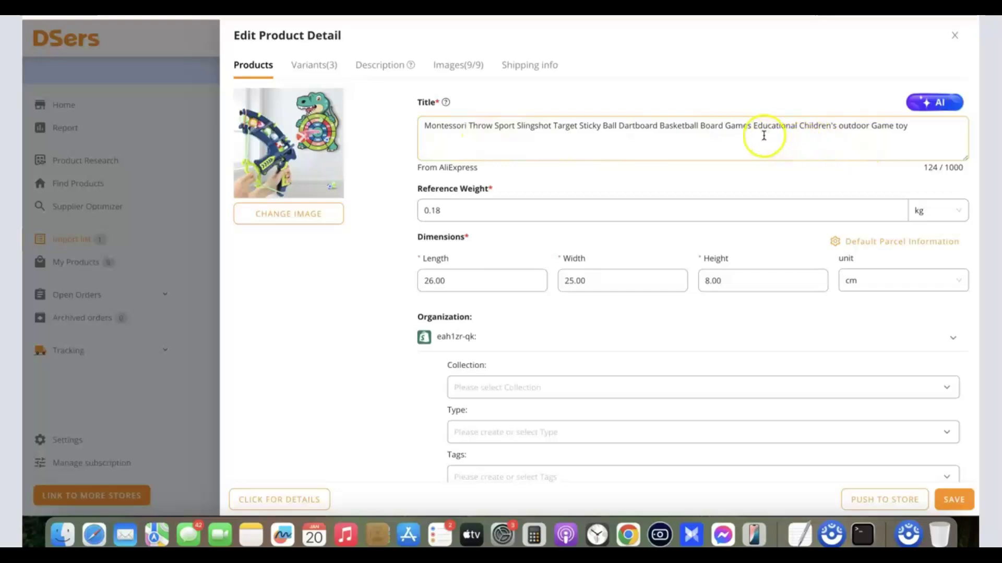
pyautogui.moveTo(752, 124); pyautogui.dragTo(445, 120)
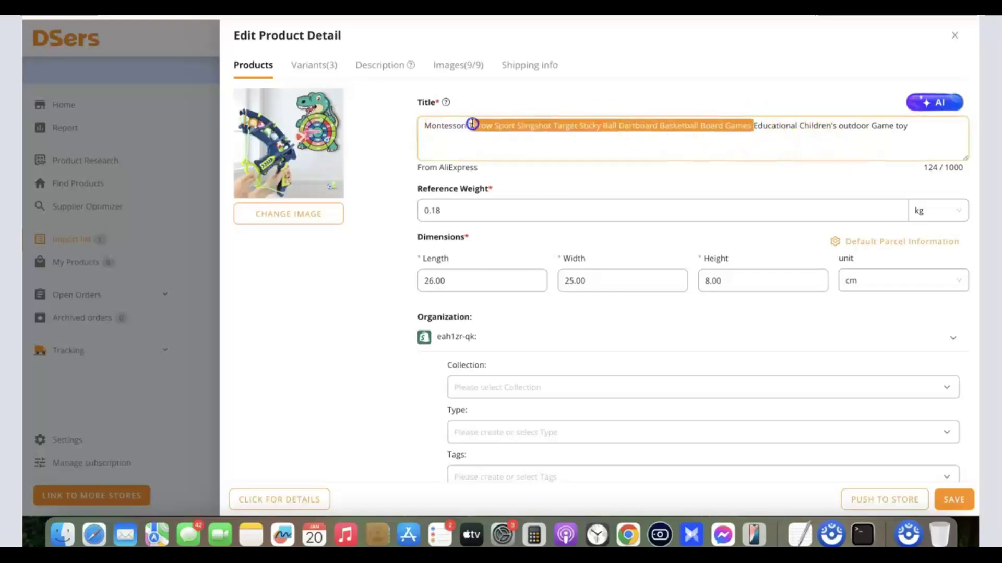
pyautogui.press('BackSpace')
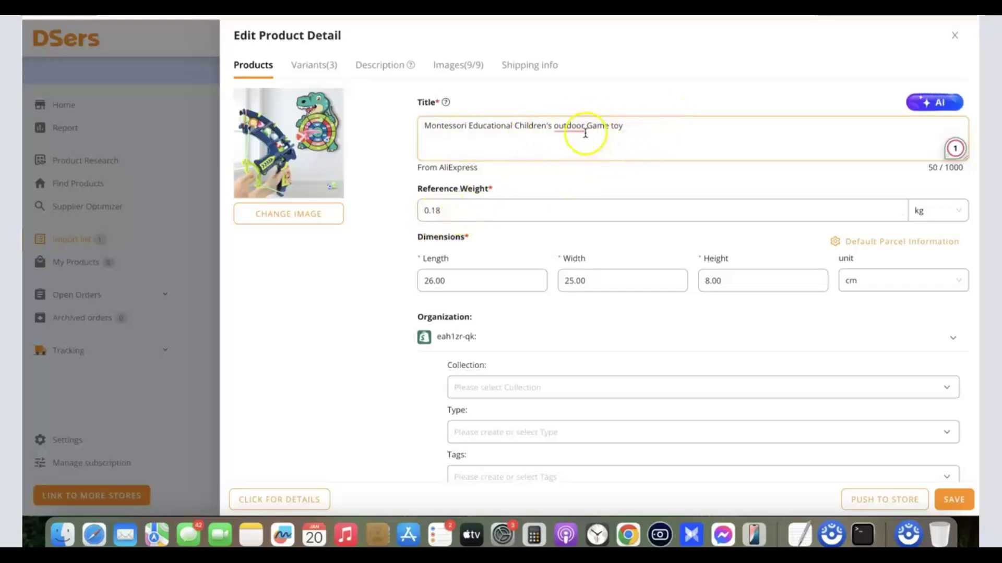
pyautogui.scroll(-2, 586, 133)
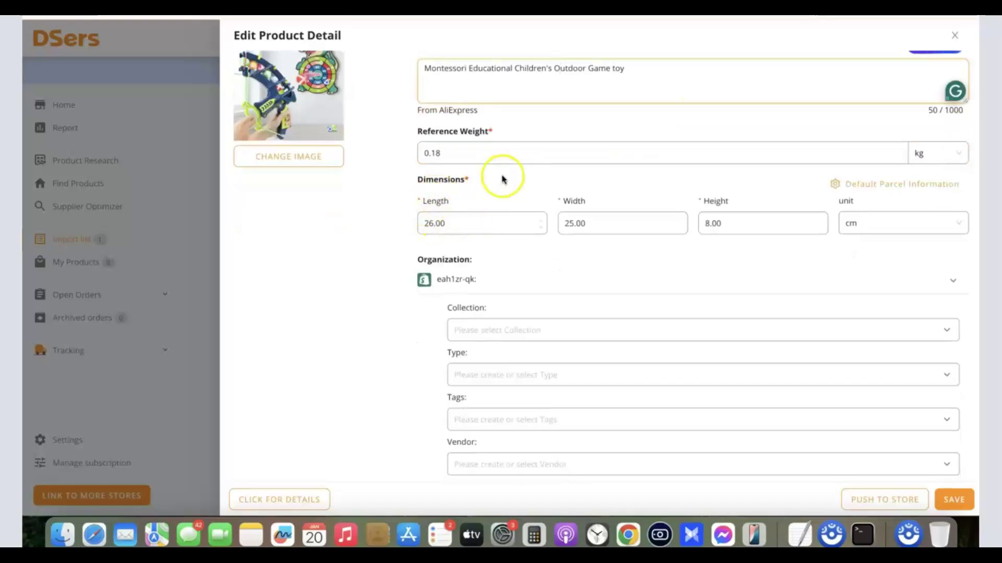
pyautogui.scroll(-2, 502, 179)
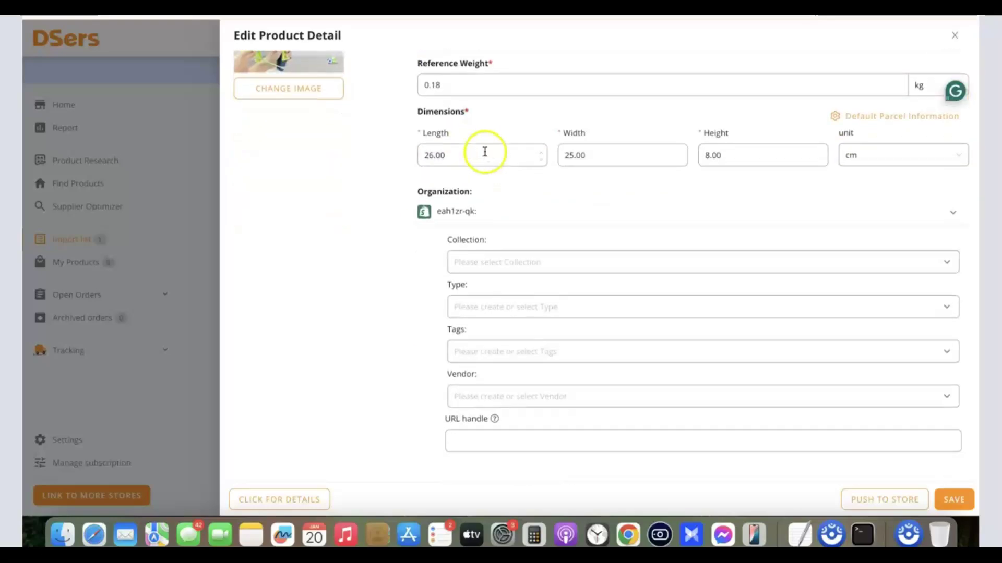
pyautogui.scroll(4, 488, 167)
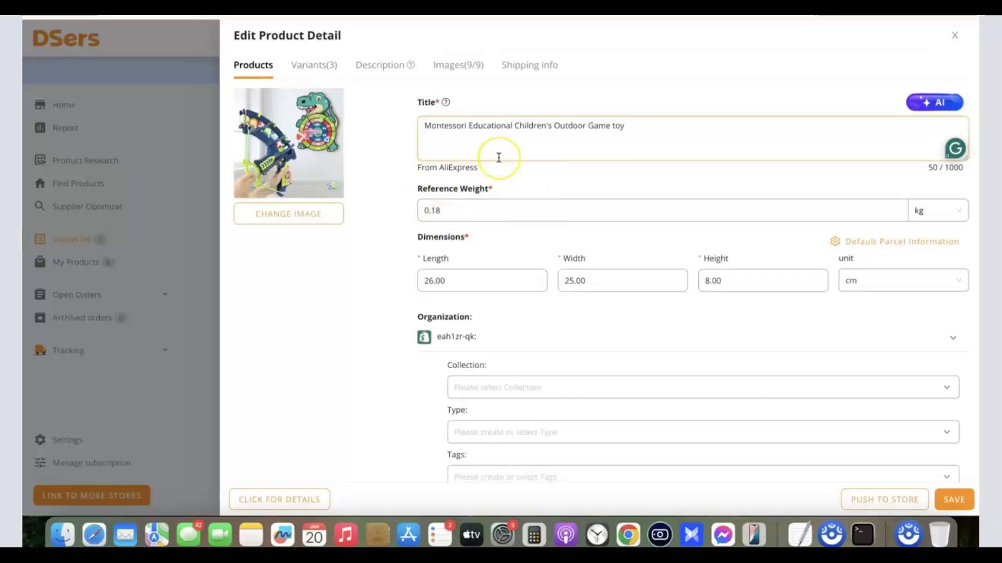
pyautogui.click(965, 501)
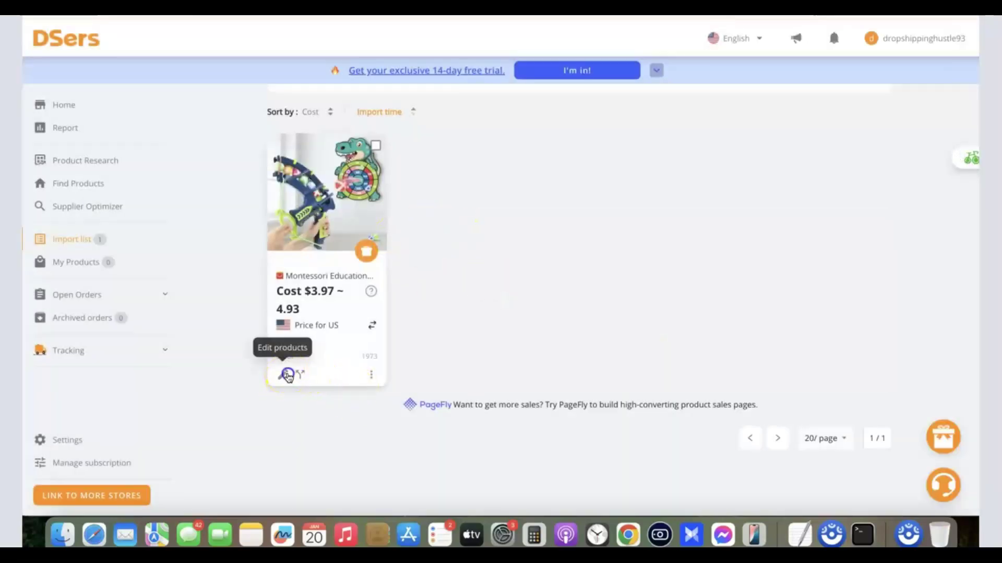
# Reopen the Montessori product editor on its Variants(3) tab showing green, Blue and Orange
pyautogui.click(282, 374)
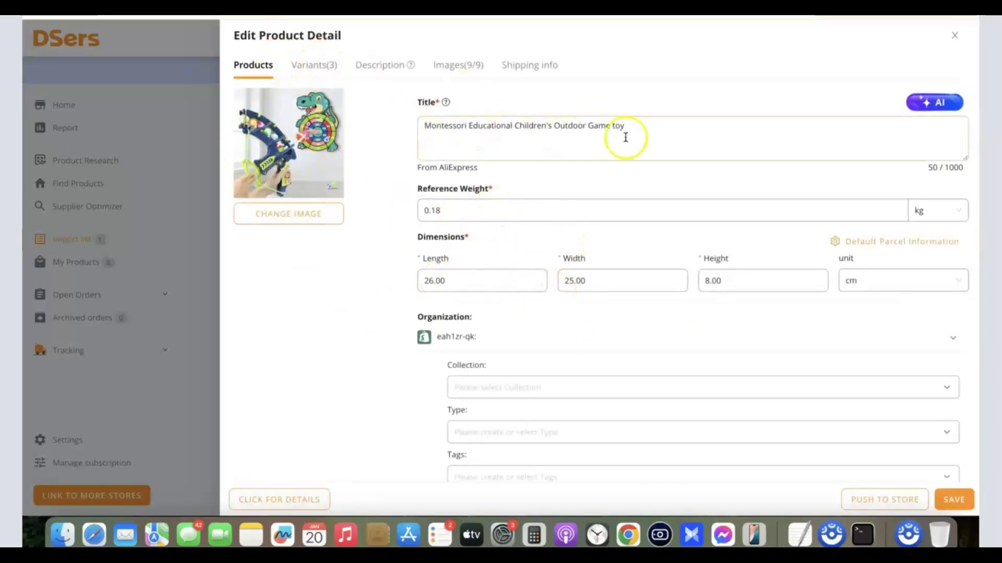
pyautogui.click(313, 66)
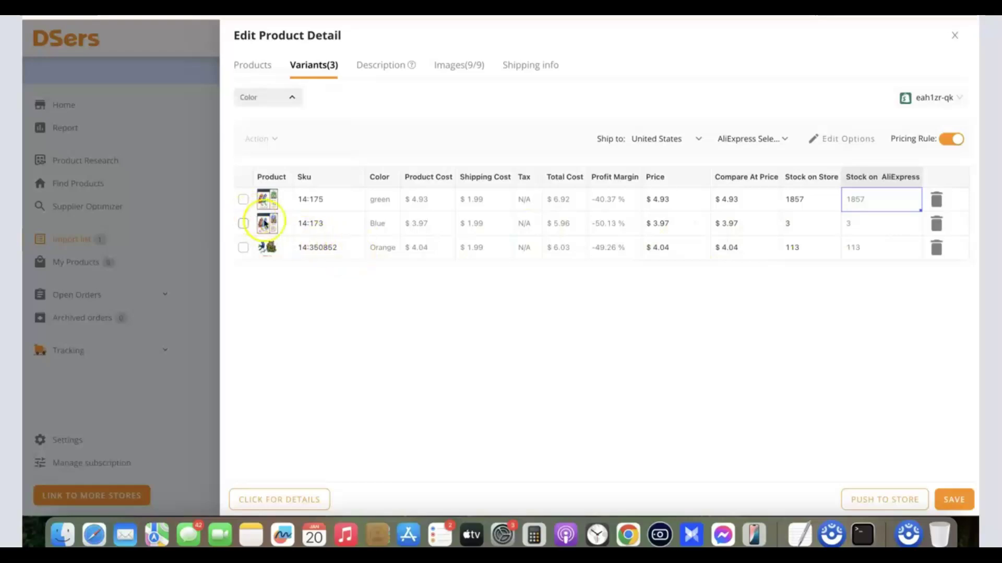
# Delete the Blue and Orange variants, keeping only green at $4.93, and save
pyautogui.moveTo(265, 223)
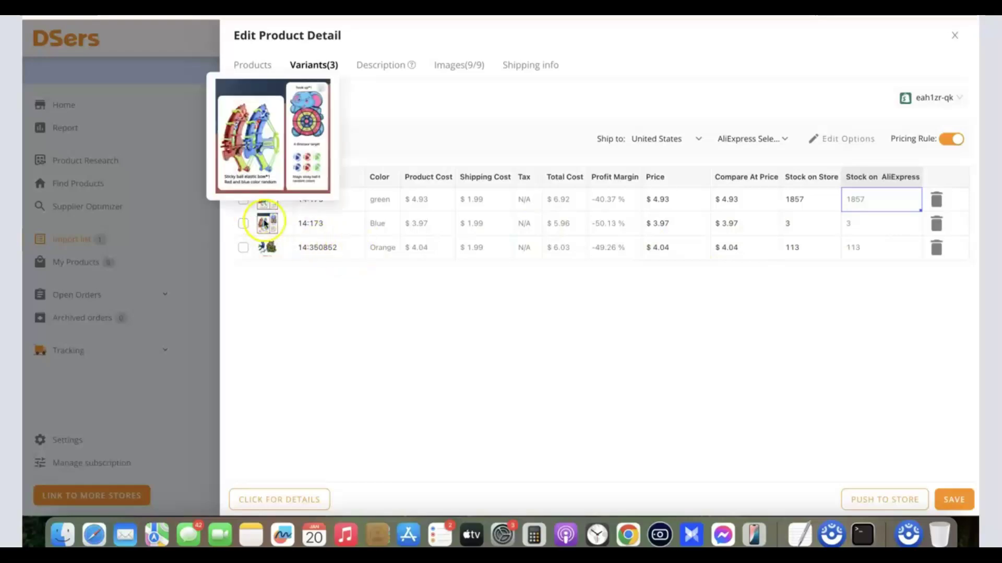
pyautogui.click(936, 225)
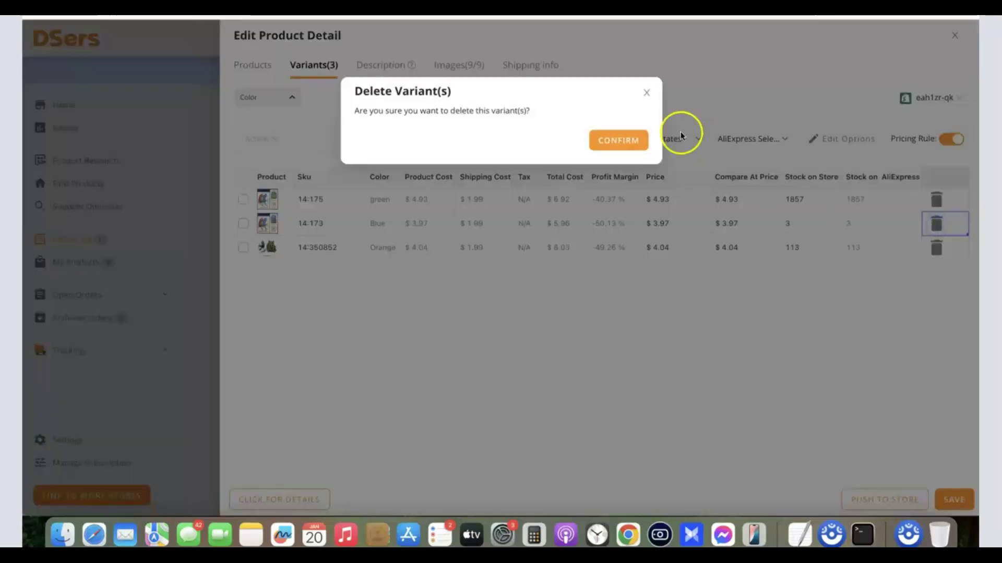
pyautogui.click(617, 139)
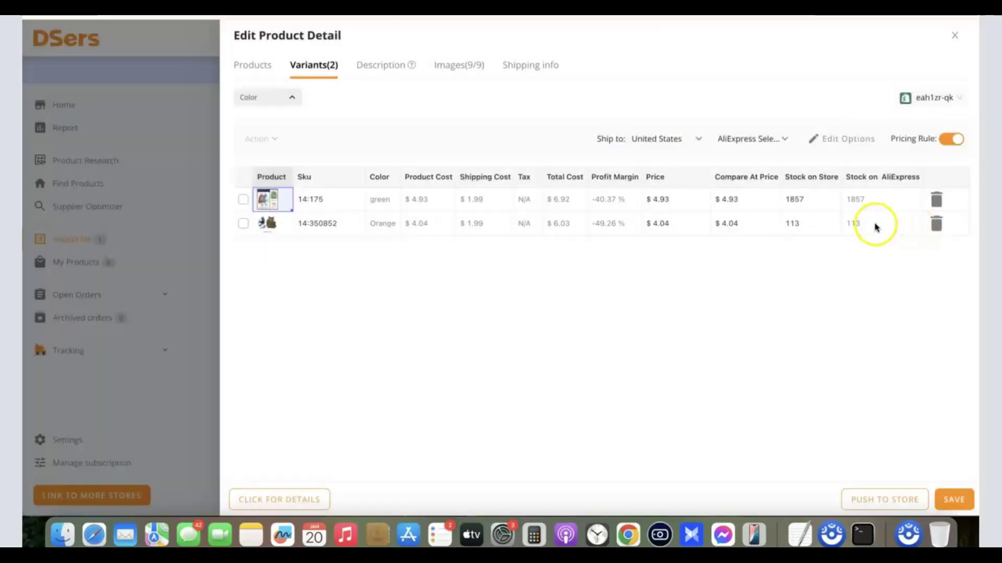
pyautogui.click(938, 225)
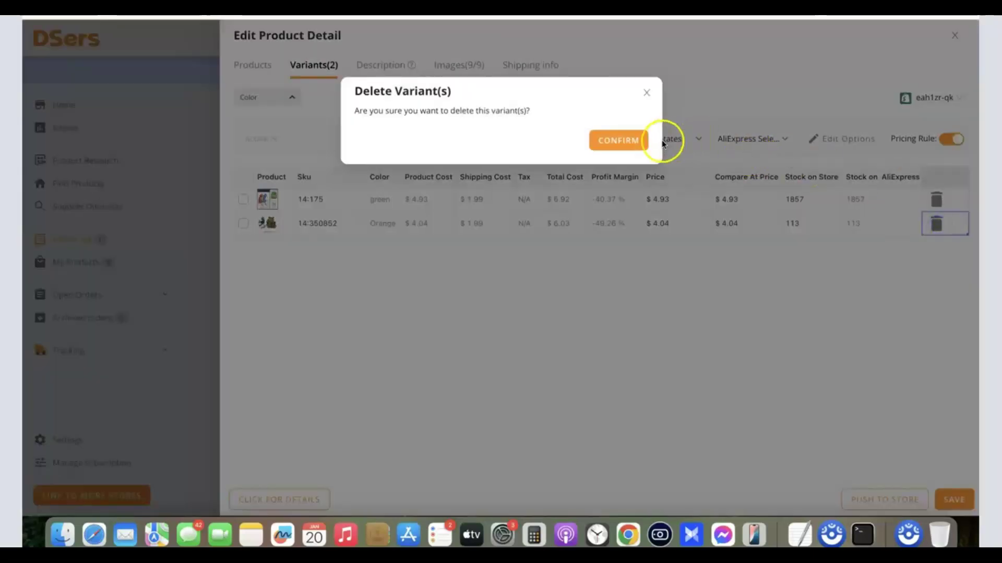
pyautogui.click(629, 140)
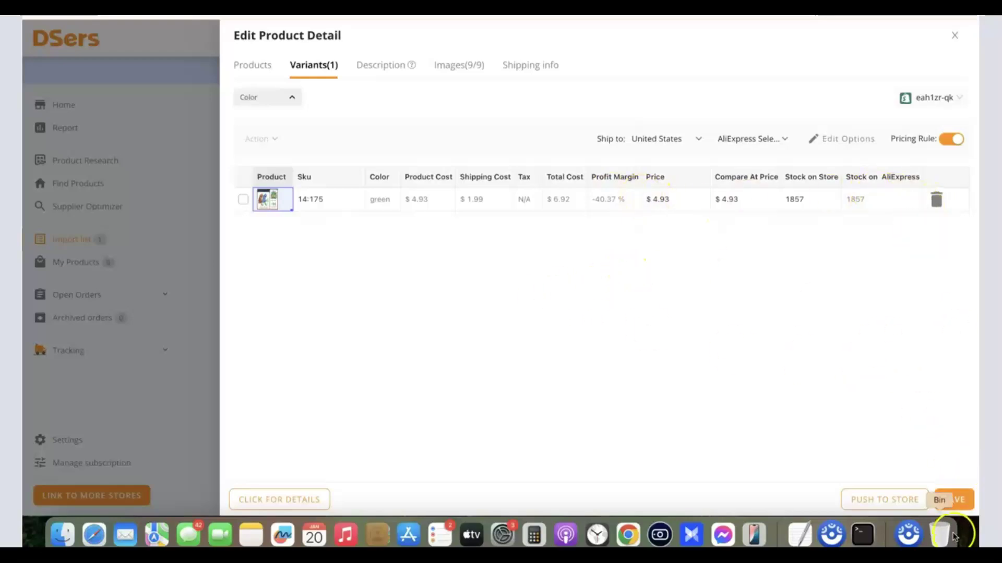
pyautogui.click(955, 499)
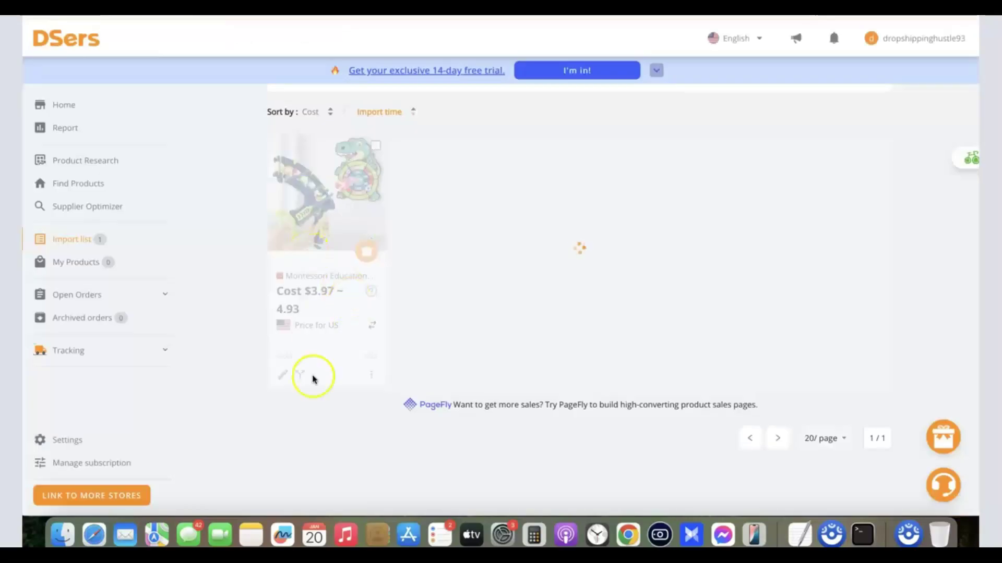
# Reopen the product, verify only the green variant remains, and view its Description tab
pyautogui.click(283, 374)
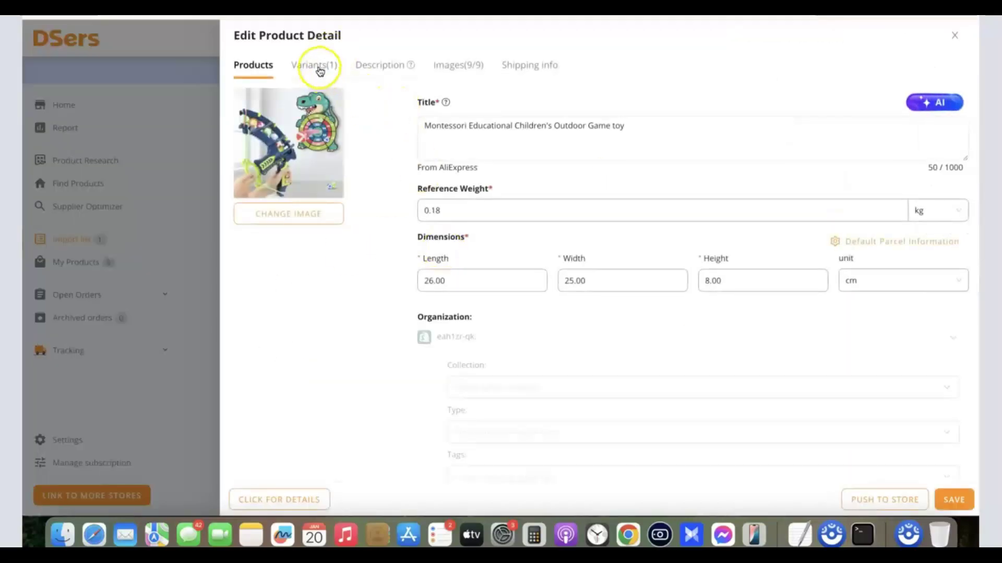
pyautogui.click(318, 66)
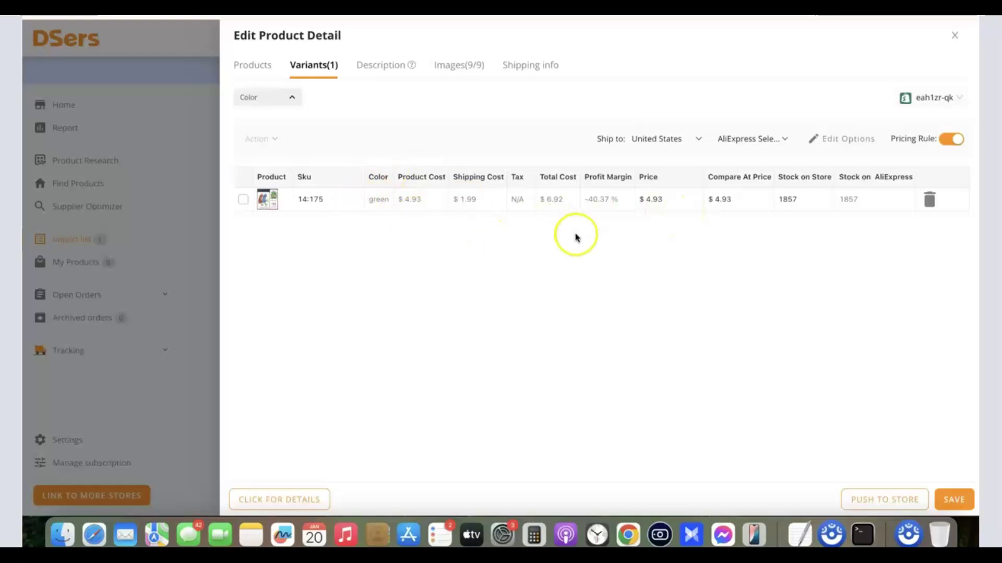
pyautogui.click(368, 64)
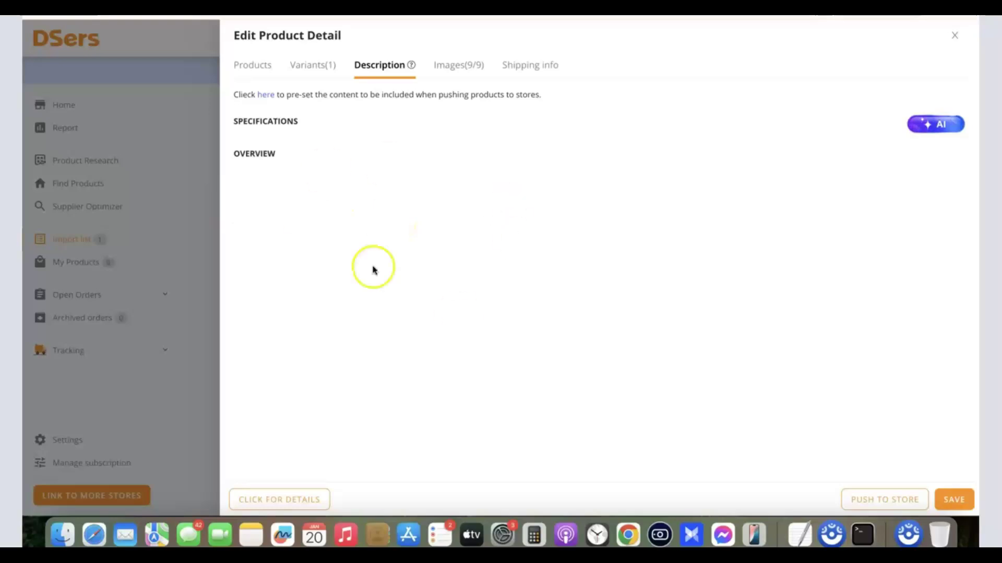
pyautogui.click(948, 130)
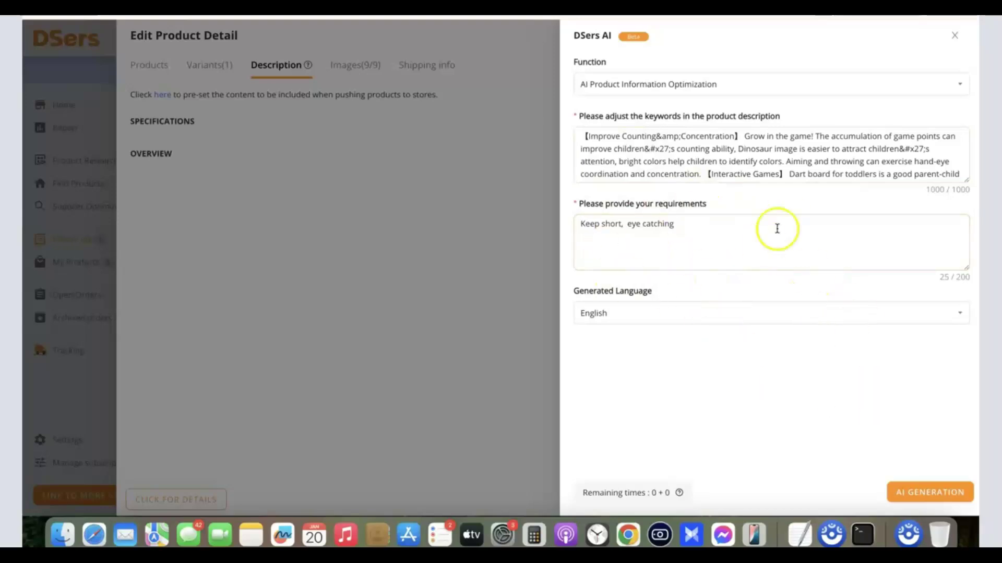
pyautogui.click(919, 494)
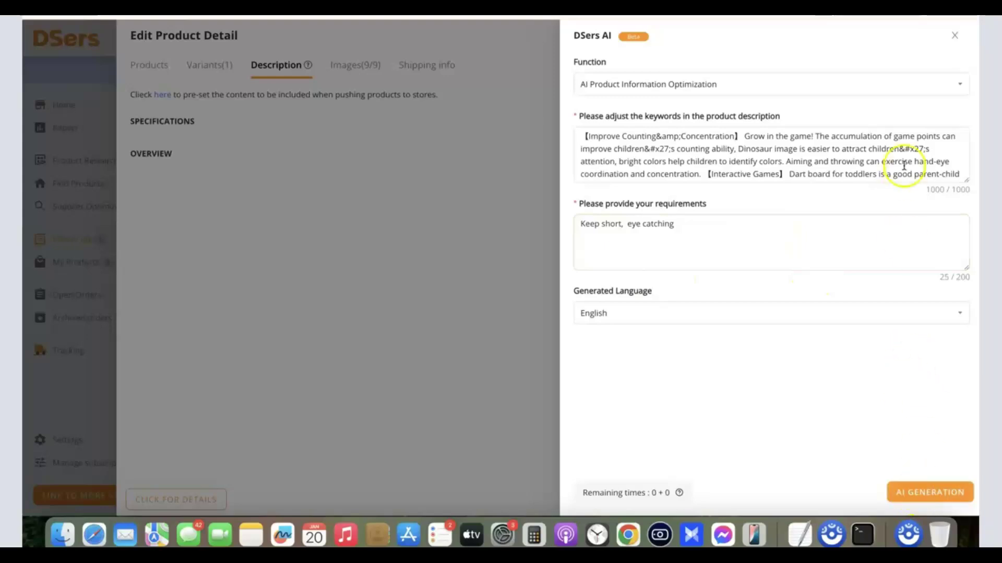
pyautogui.click(955, 35)
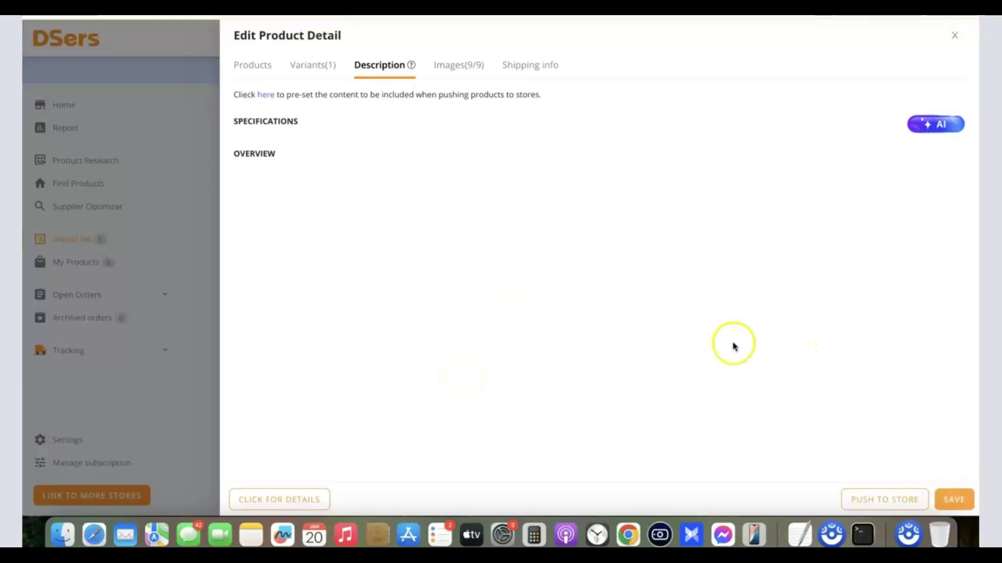
# Review the product's Images and Shipping info, then save it with Cost $4.93
pyautogui.click(457, 61)
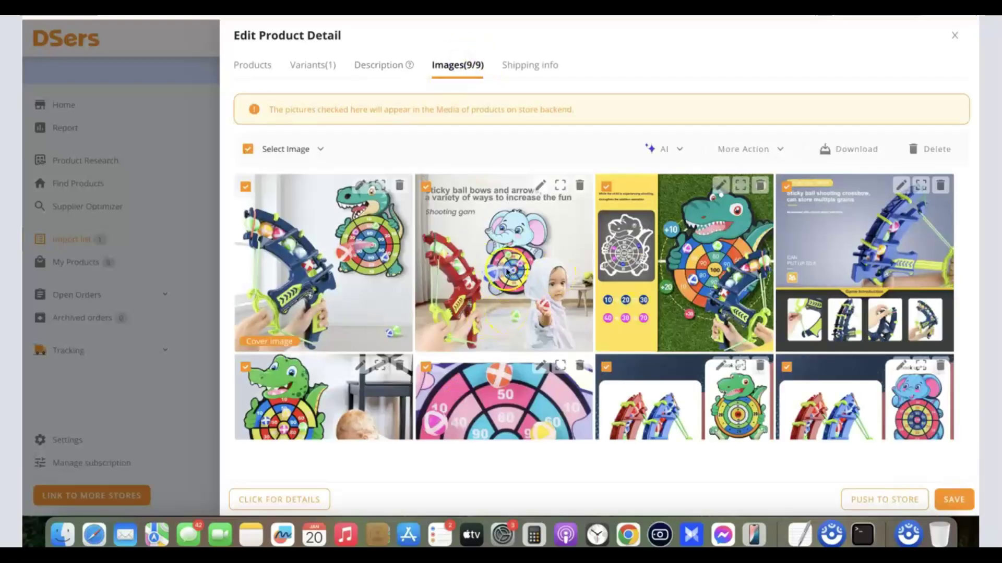
pyautogui.scroll(-3, 787, 248)
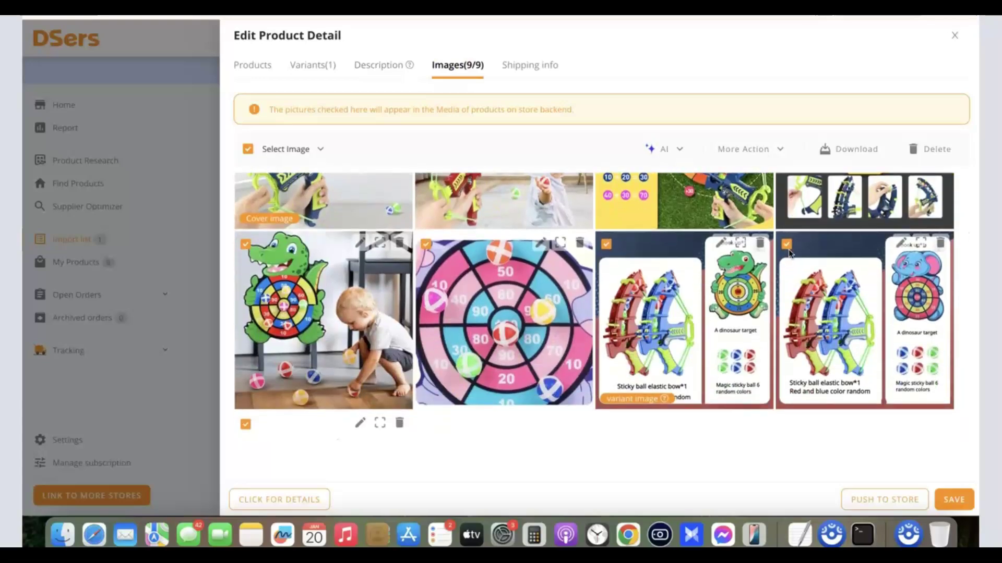
pyautogui.click(940, 279)
pyautogui.scroll(3, 610, 313)
pyautogui.click(529, 65)
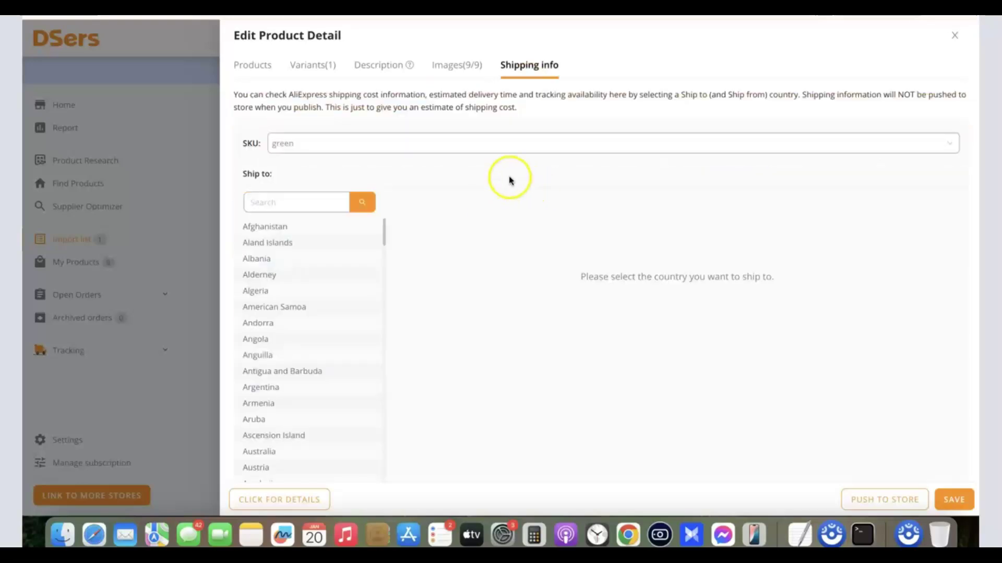
pyautogui.scroll(-2, 656, 183)
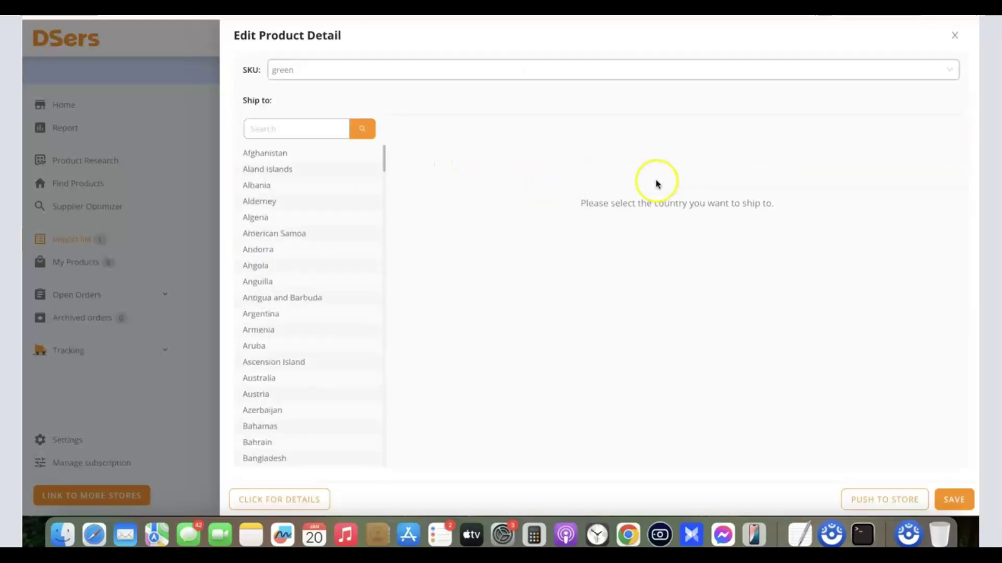
pyautogui.scroll(2, 620, 258)
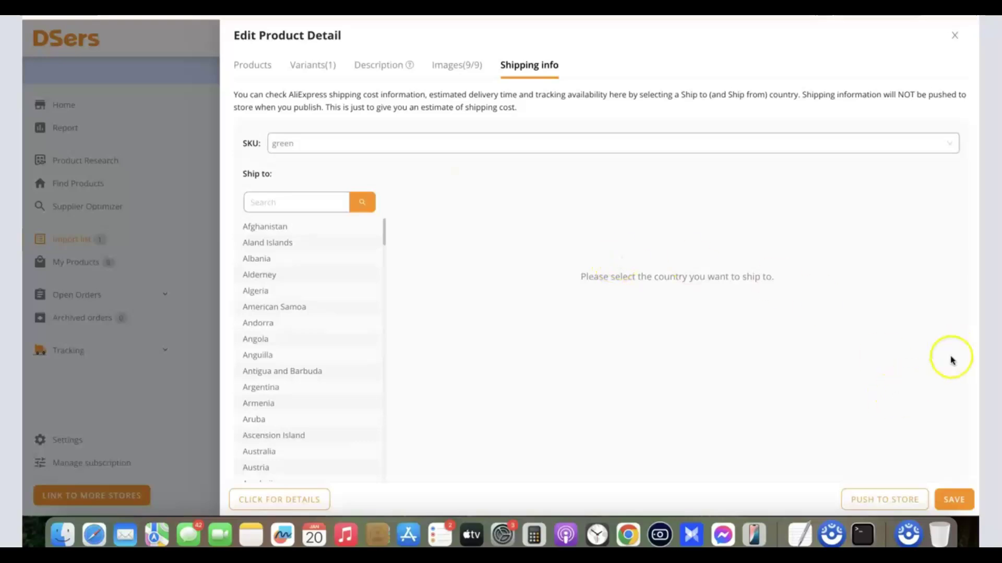
pyautogui.click(952, 499)
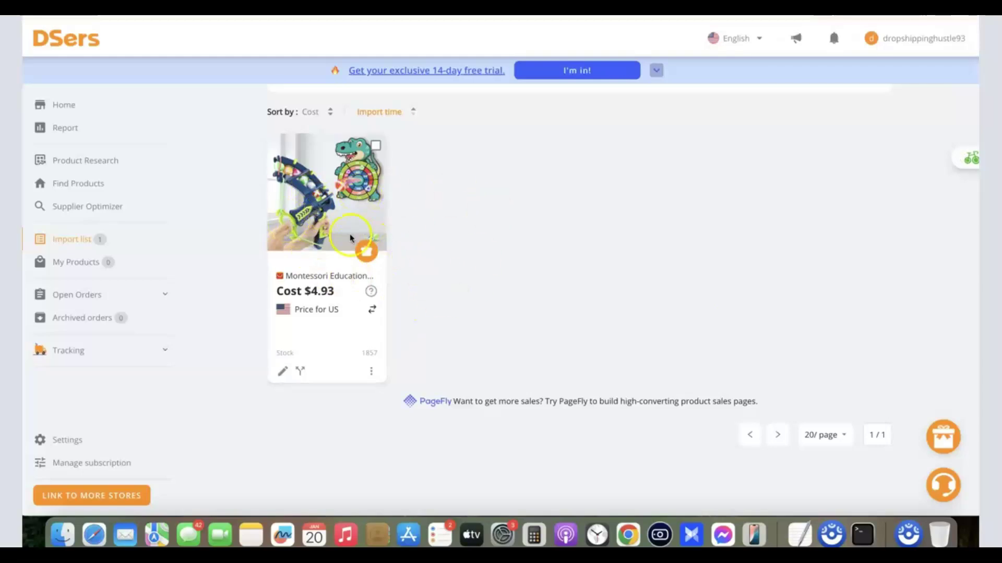
# Push the Montessori toy to the Shopify store at $4.93, then open the Loox reviews app listing
pyautogui.click(367, 252)
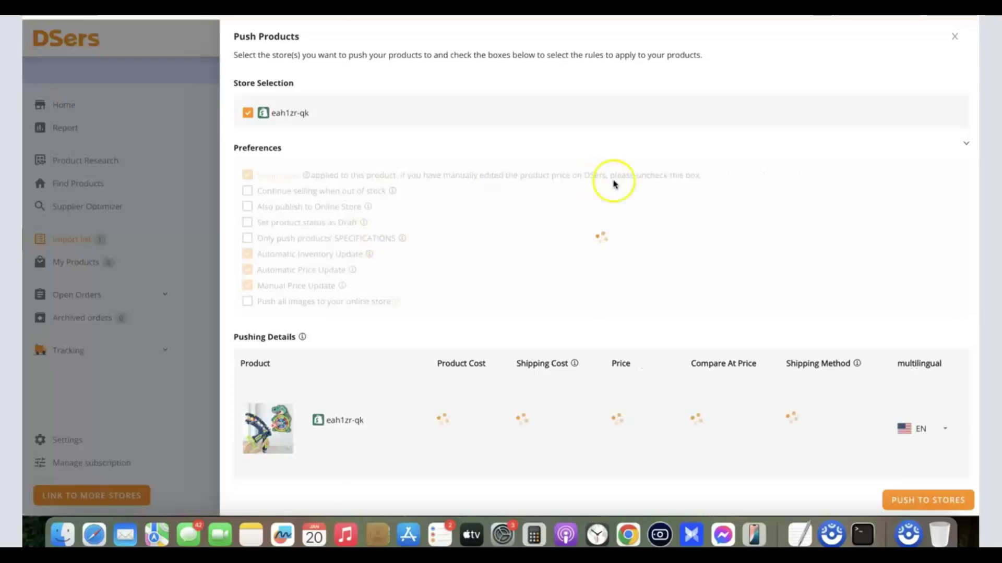
pyautogui.scroll(-2, 666, 277)
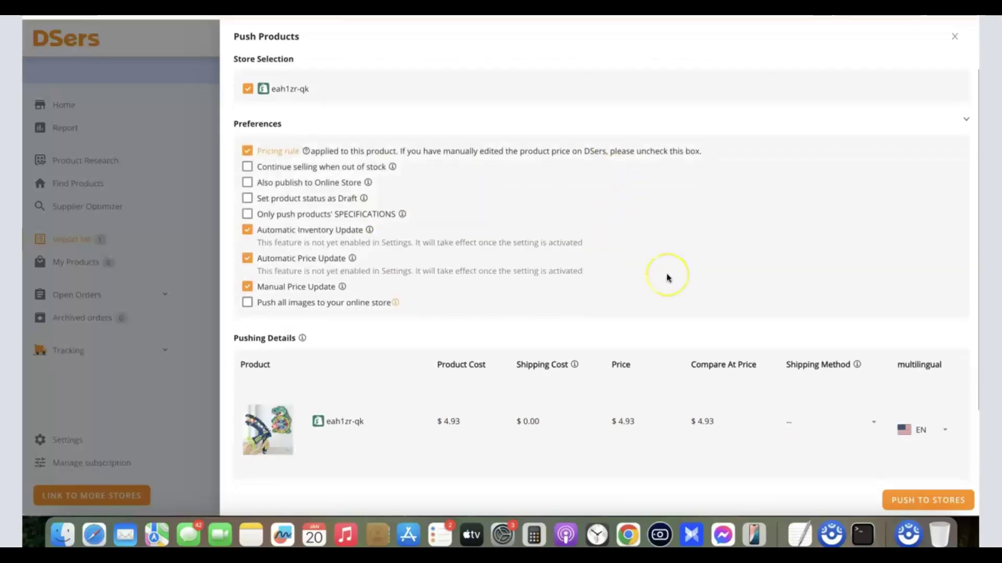
pyautogui.click(919, 503)
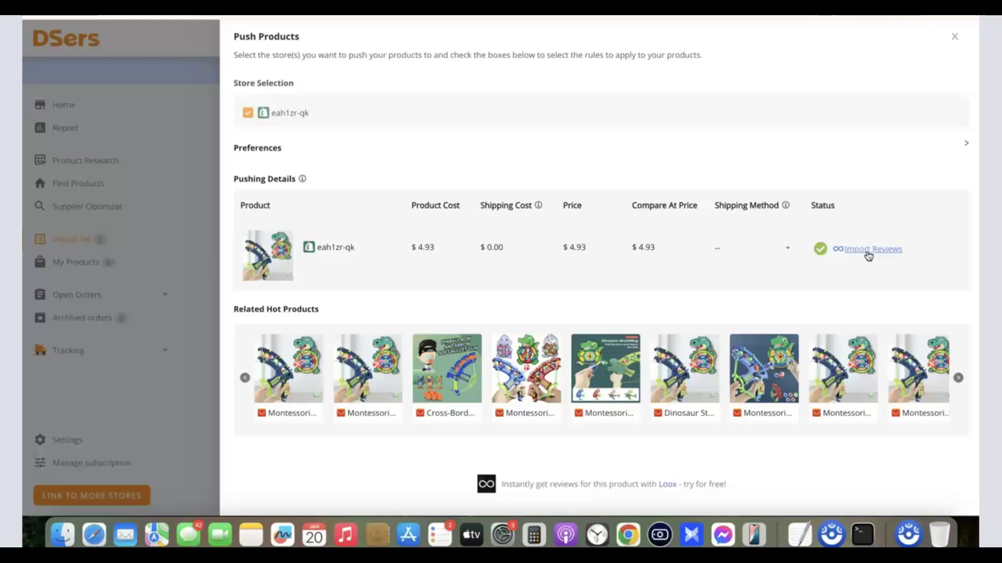
pyautogui.click(714, 114)
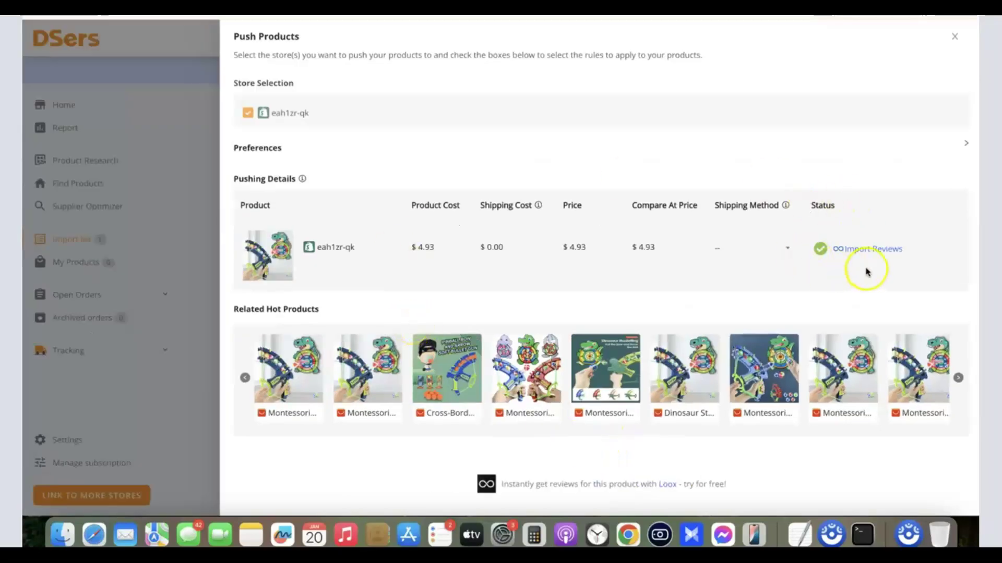
pyautogui.click(864, 253)
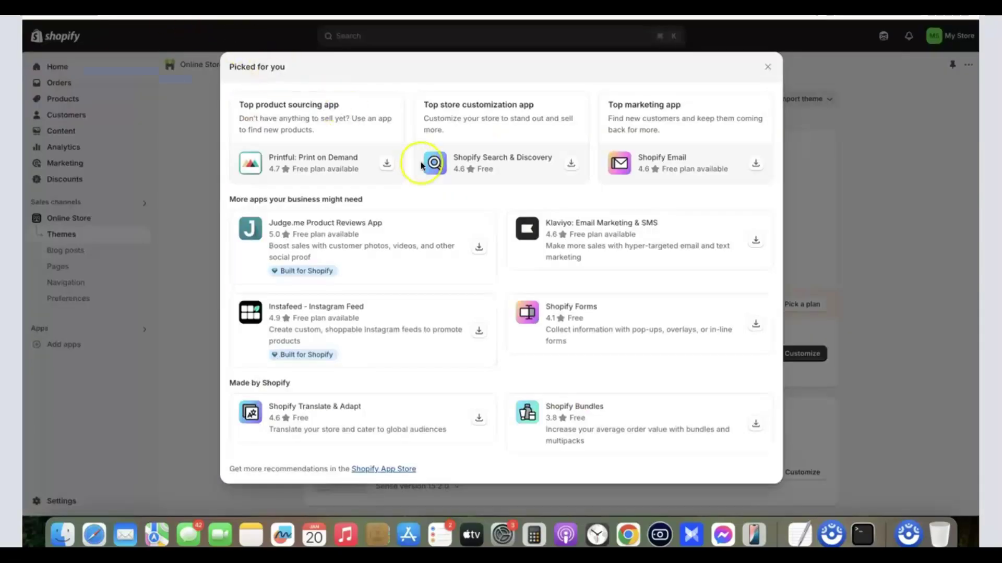
# Dismiss the Picked for you app recommendations and go to the store's Products list
pyautogui.click(768, 67)
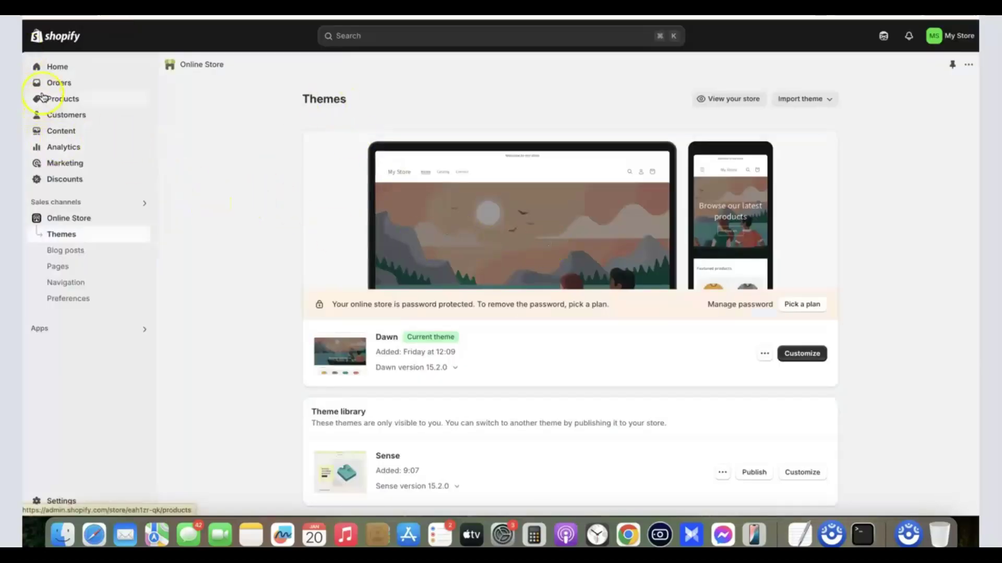
pyautogui.click(44, 98)
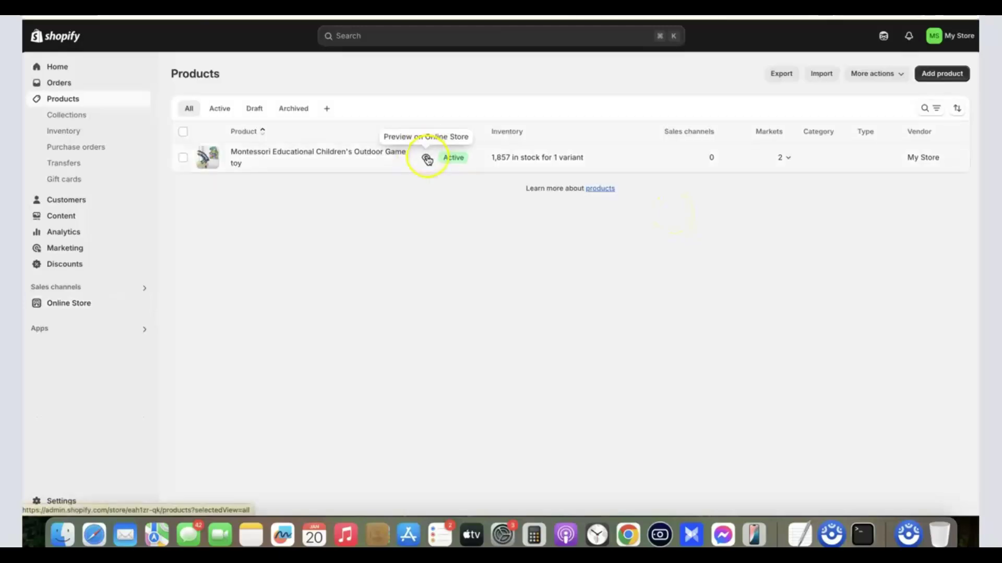
pyautogui.click(425, 159)
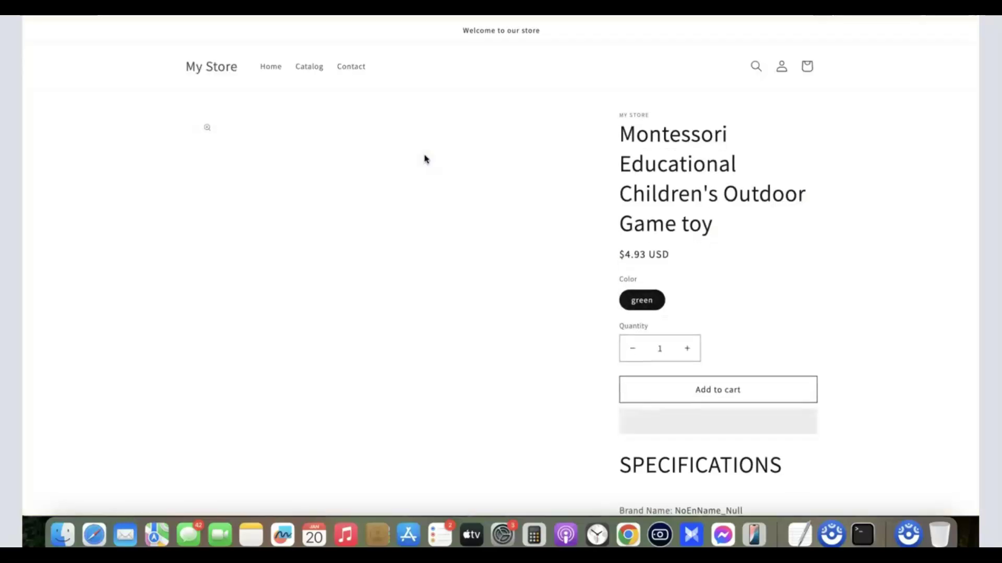
pyautogui.scroll(-10, 692, 203)
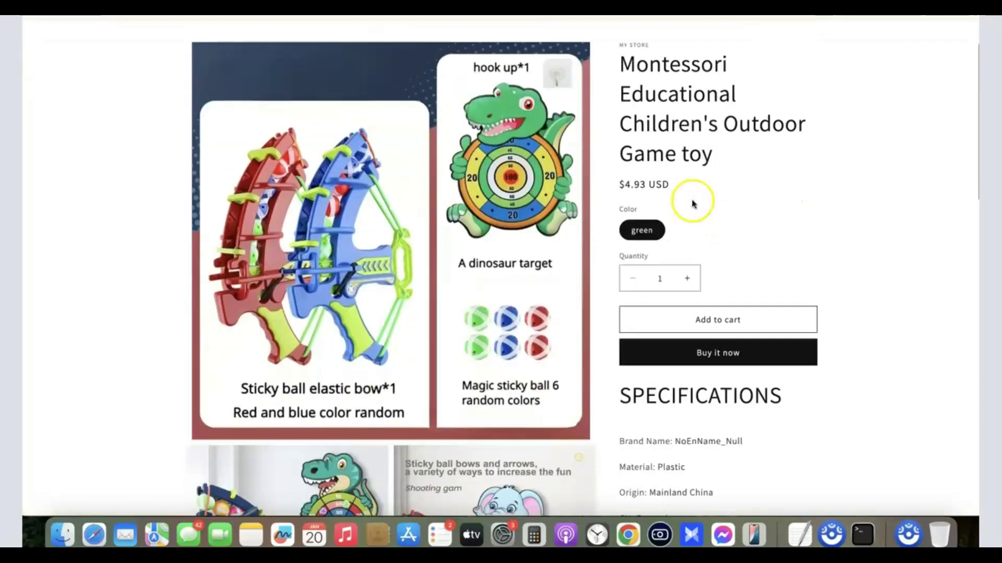
pyautogui.scroll(-12, 693, 202)
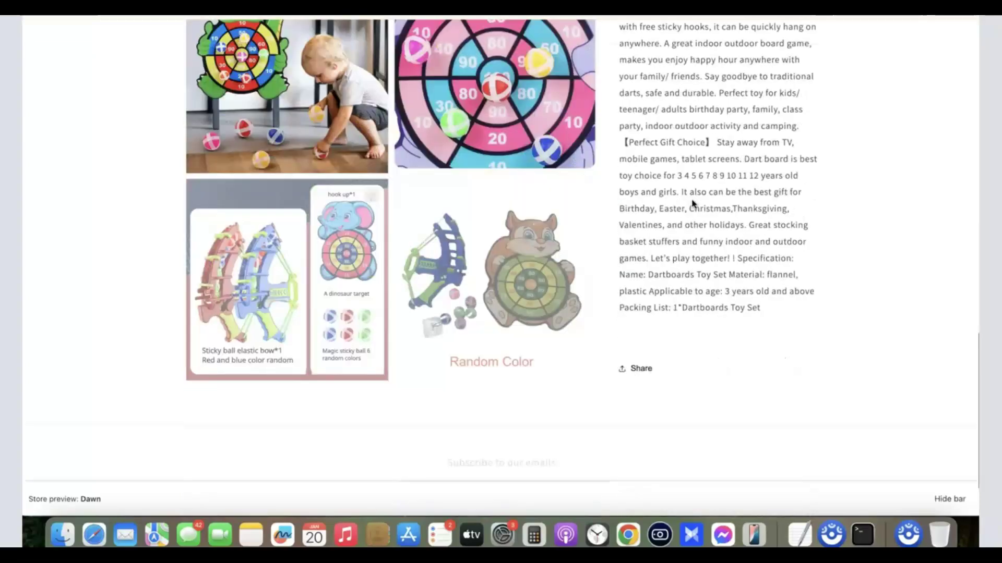
pyautogui.scroll(13, 693, 240)
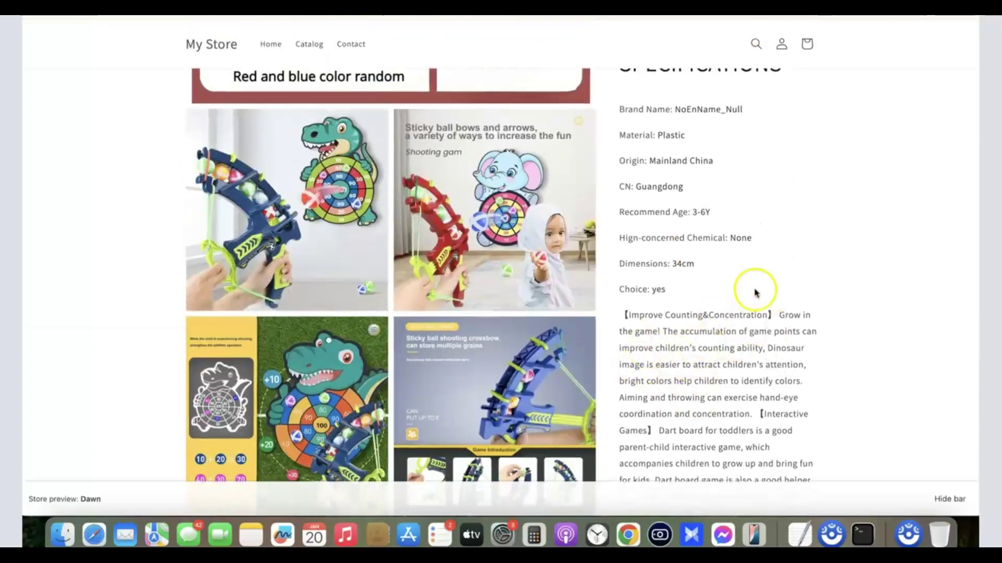
pyautogui.scroll(-10, 756, 291)
pyautogui.scroll(-3, 767, 282)
pyautogui.scroll(4, 751, 255)
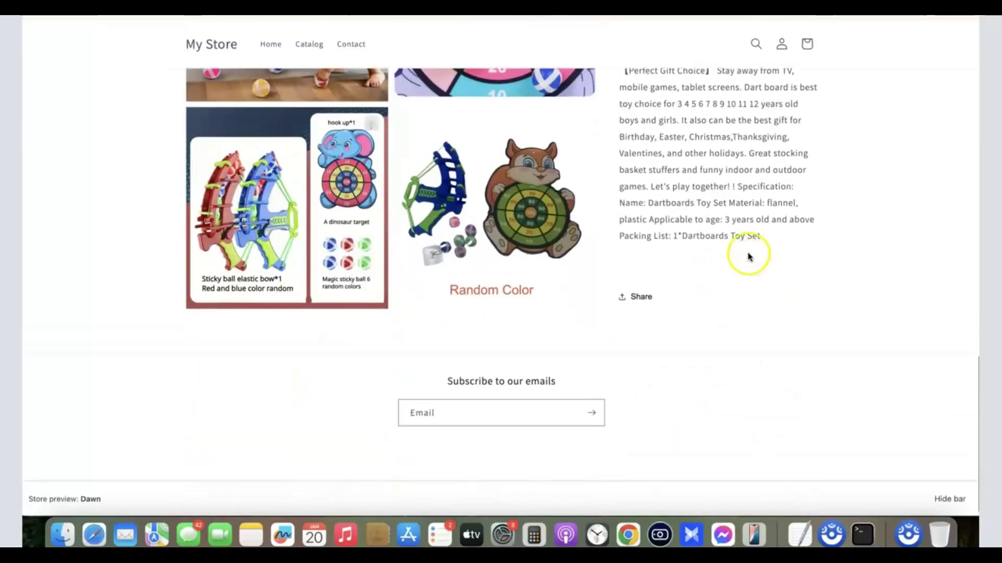
pyautogui.scroll(15, 717, 236)
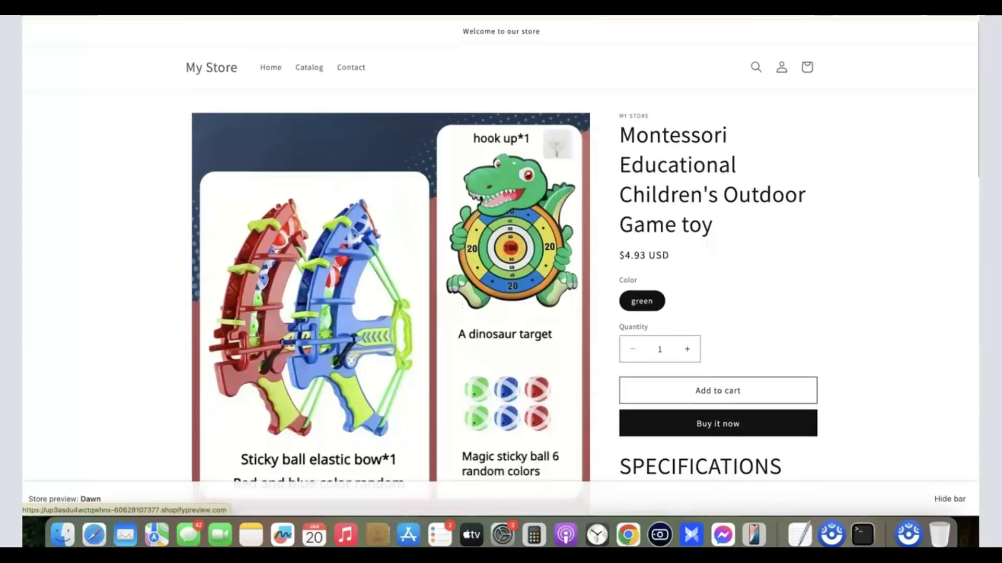
pyautogui.press('super+w')
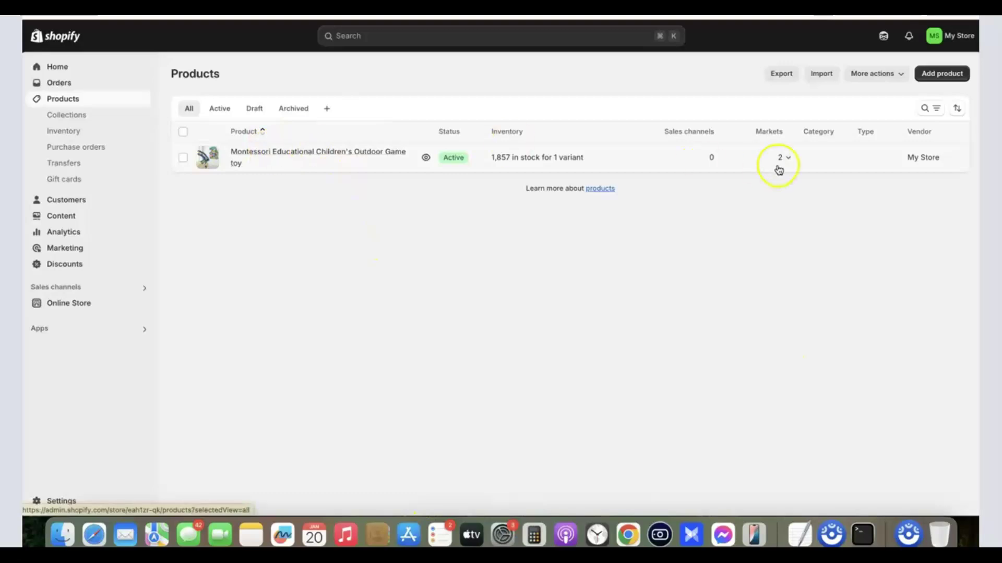
# Open the Montessori toy's admin page and review its Specifications description and green $4.93 variant
pyautogui.click(331, 150)
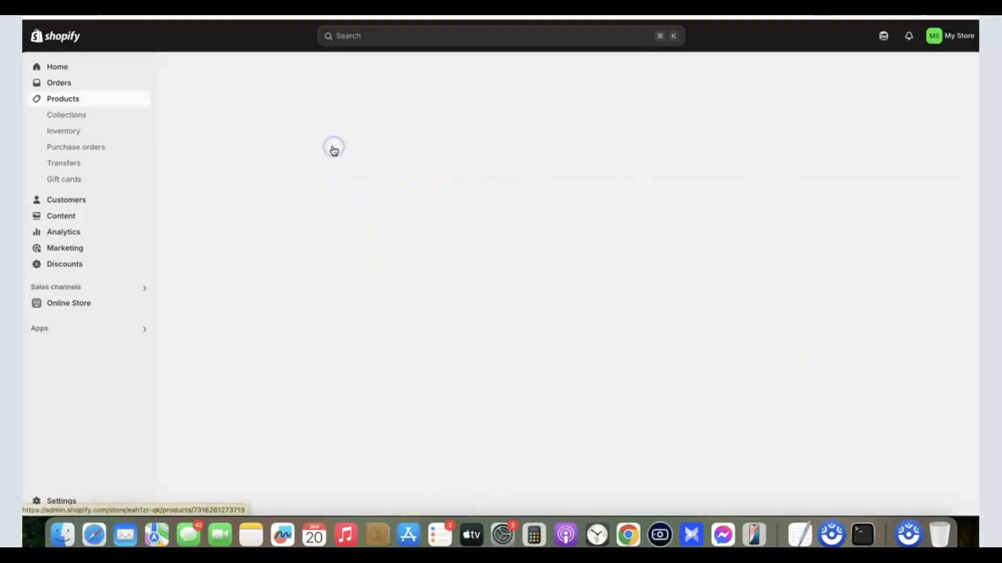
pyautogui.scroll(-10, 471, 244)
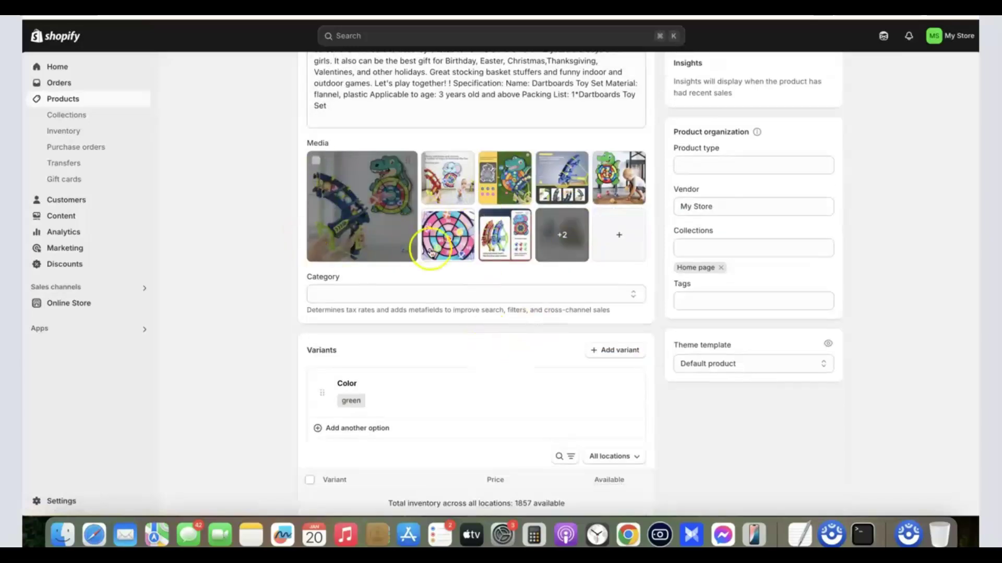
pyautogui.scroll(-5, 476, 324)
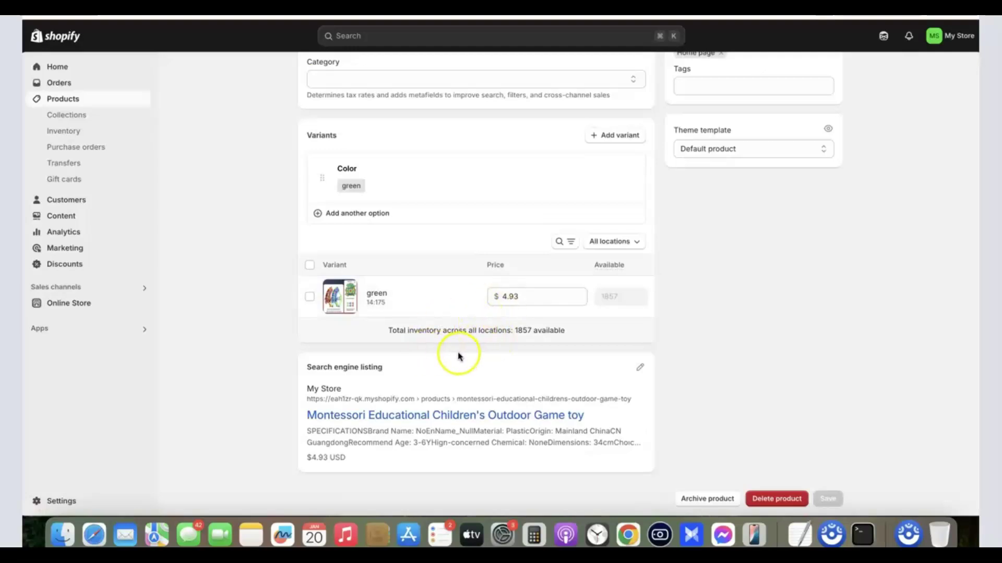
pyautogui.scroll(10, 468, 284)
pyautogui.scroll(5, 467, 284)
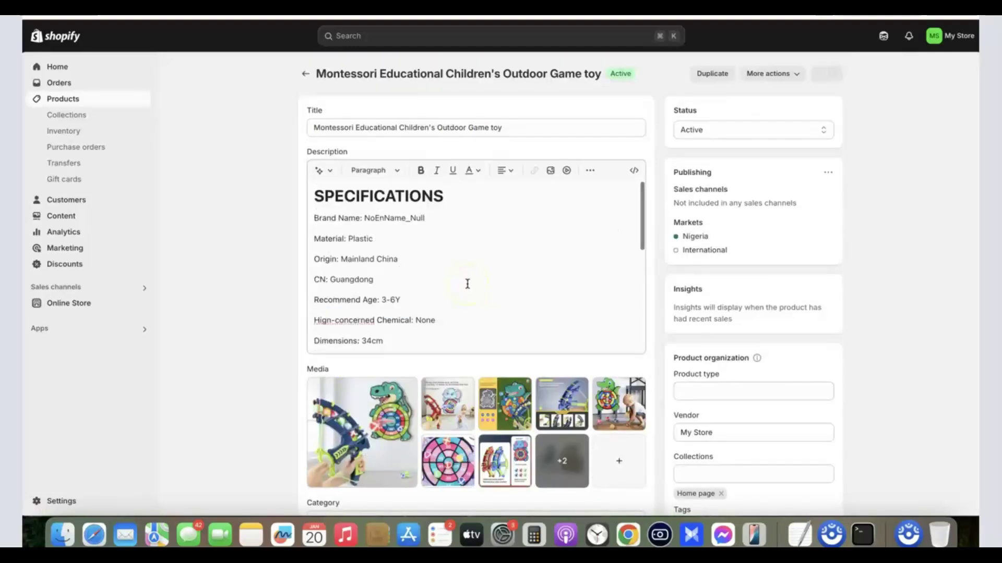